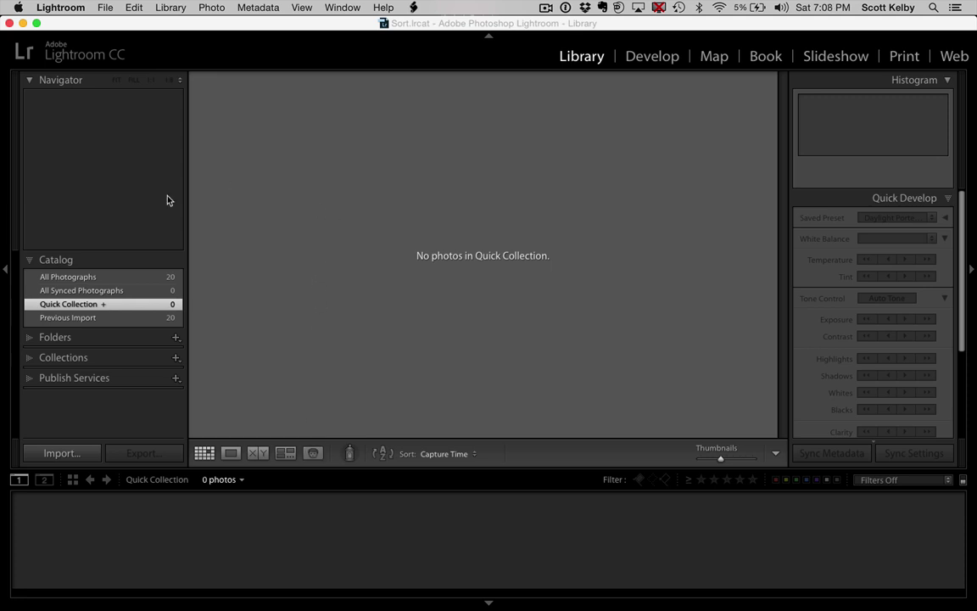
- Expand the Collections panel, then open and dismiss its + menu without choosing anything
left_click(88, 358)
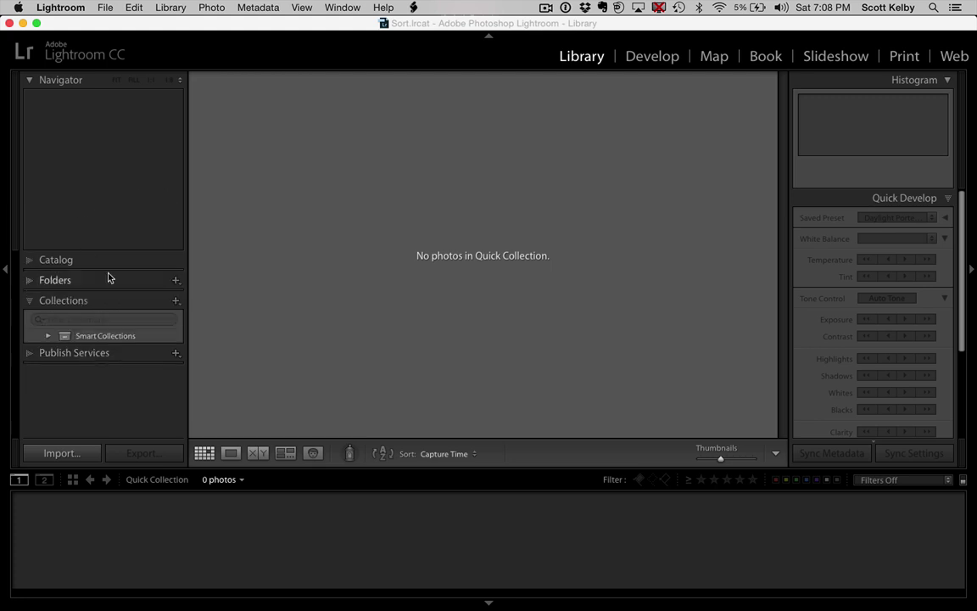
left_click(176, 301)
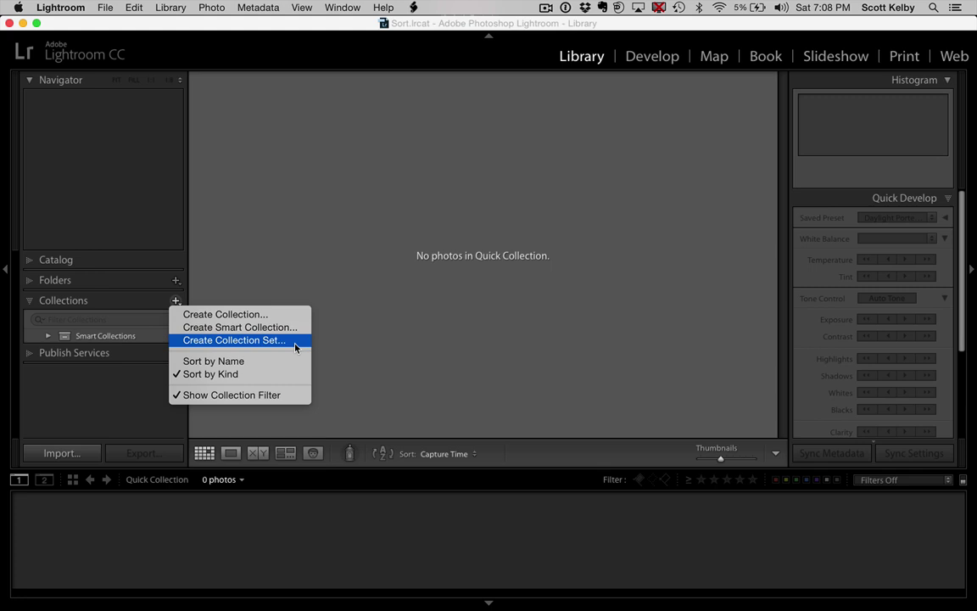
left_click(380, 344)
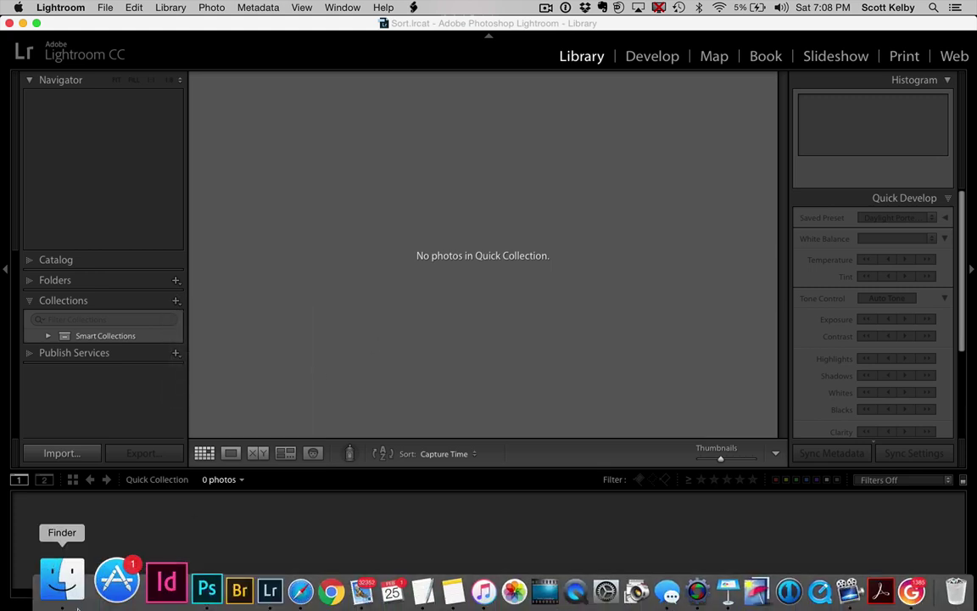
- Hide Lightroom and create a new desktop folder named Photos
left_click(69, 578)
key("super+alt+h")
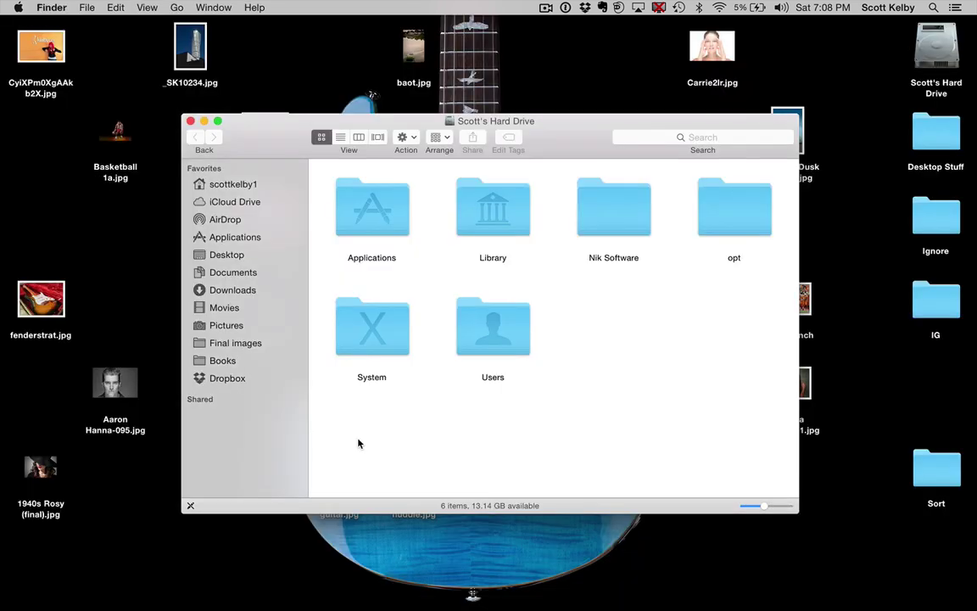
key("super+w")
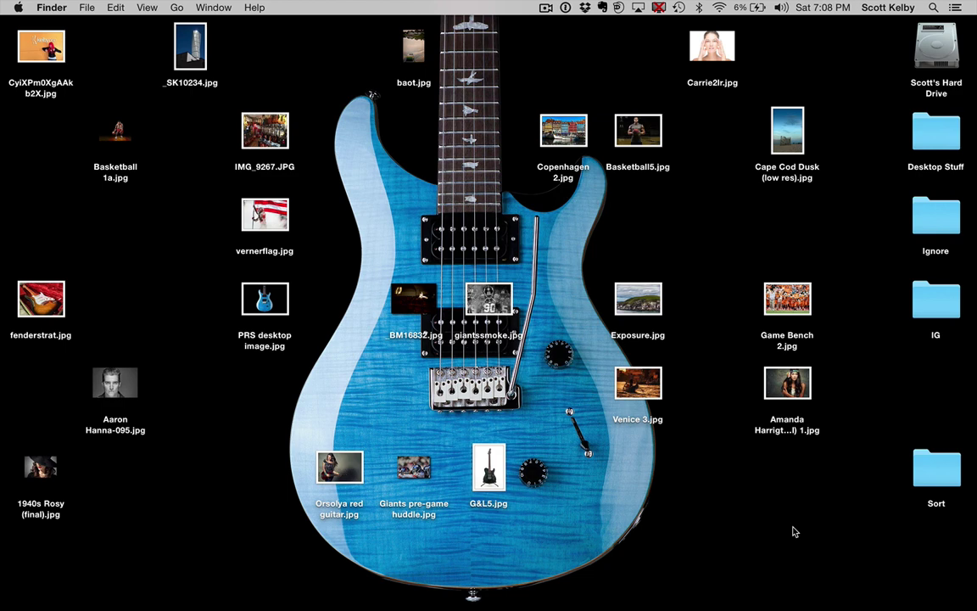
right_click(198, 405)
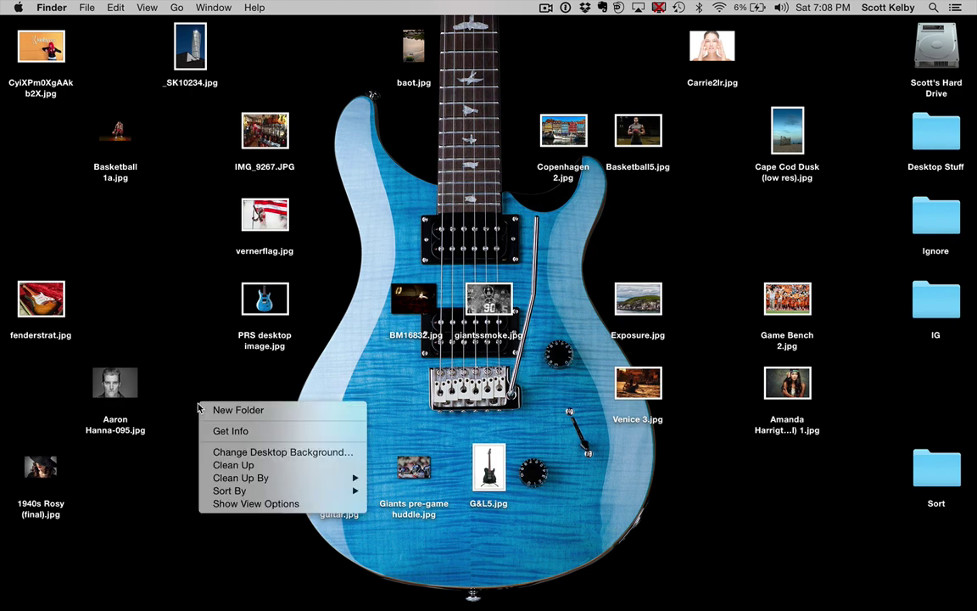
left_click(210, 410)
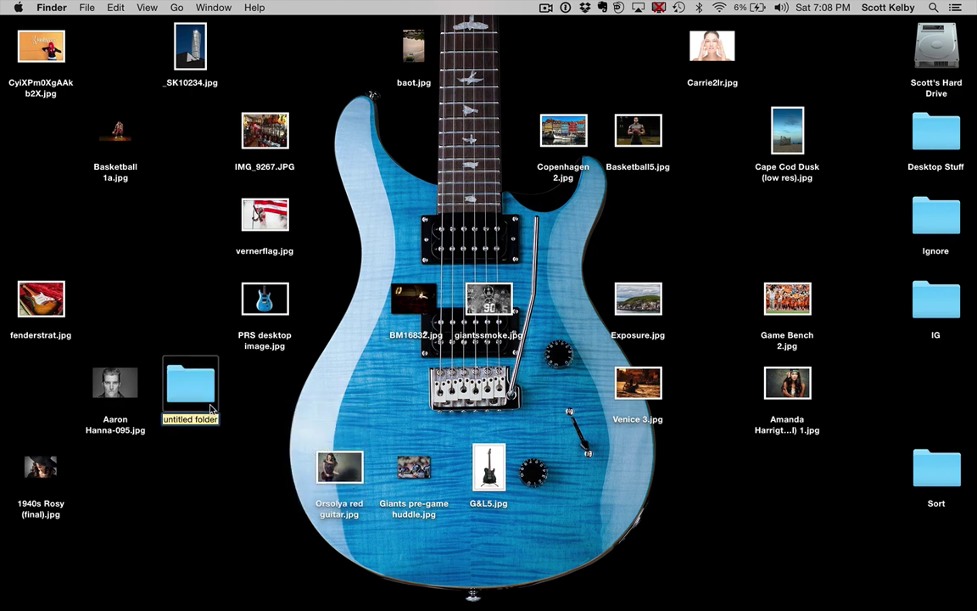
type("Photos")
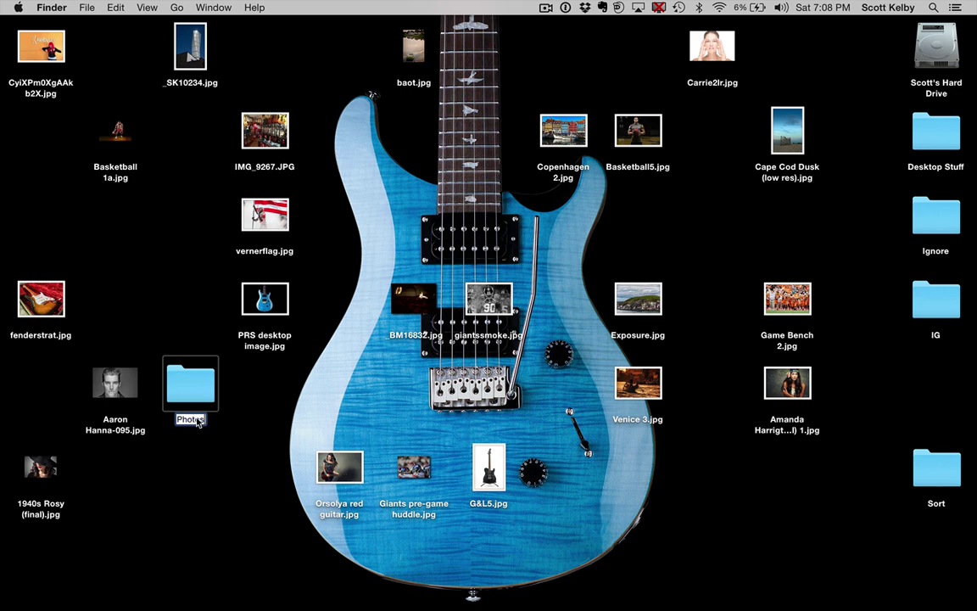
left_click(199, 513)
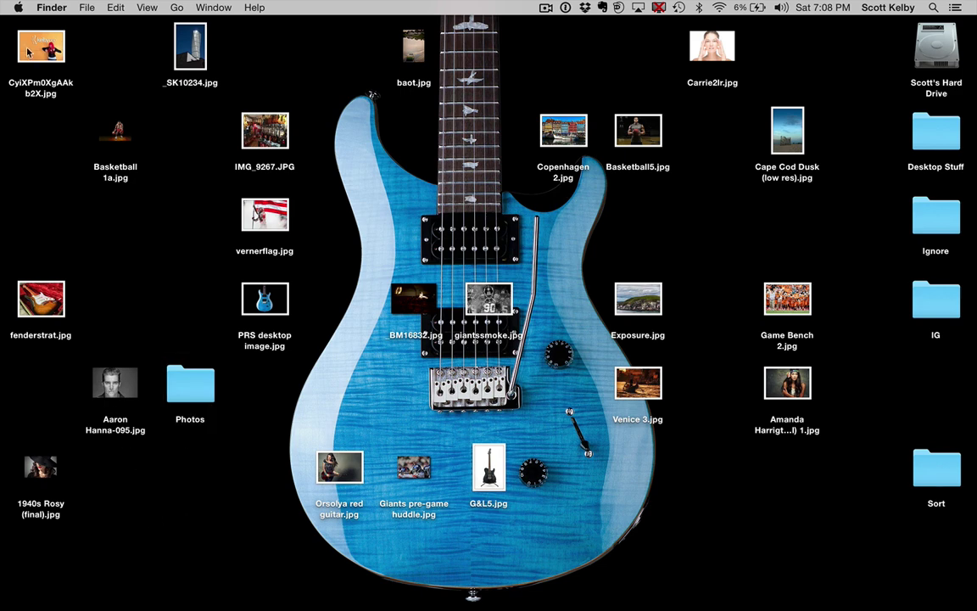
- Move all the desktop images into Photos and place the folder near the top of the desktop
mouse_move(14, 36)
left_mouse_down()
mouse_move(78, 294)
mouse_move(138, 469)
left_mouse_up()
left_click_drag(144, 36, 295, 301)
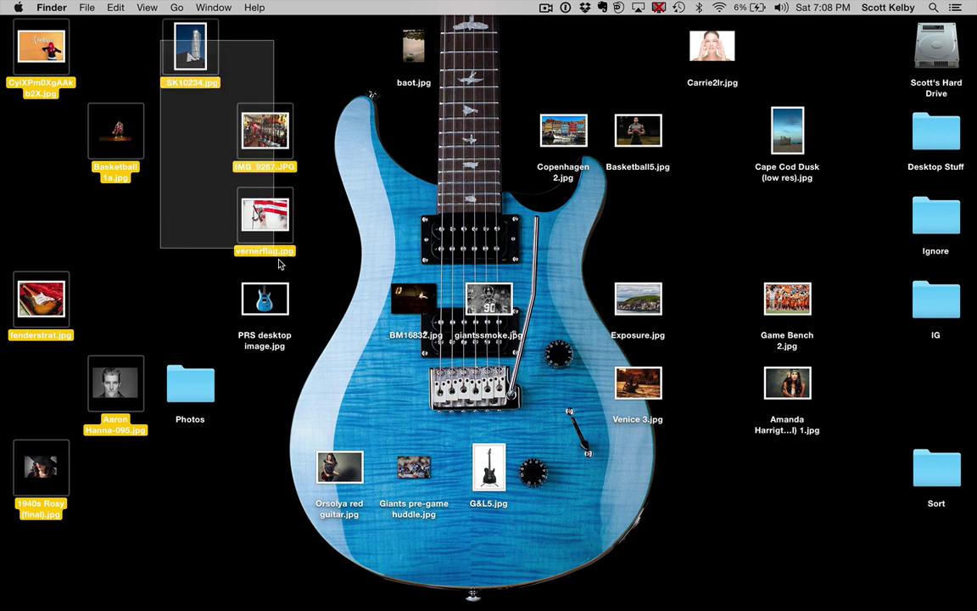
left_click_drag(326, 35, 805, 483)
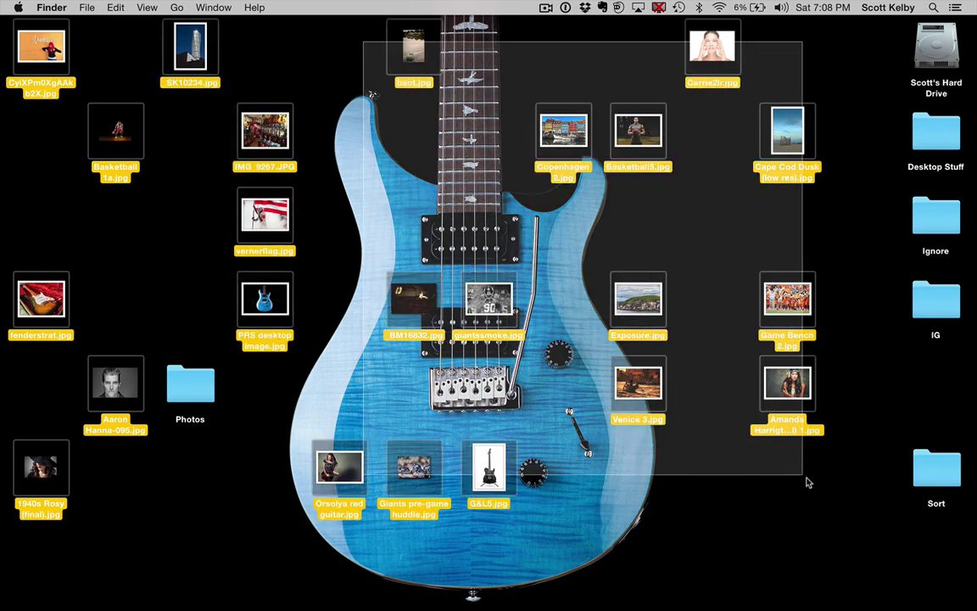
left_click_drag(337, 479, 197, 390)
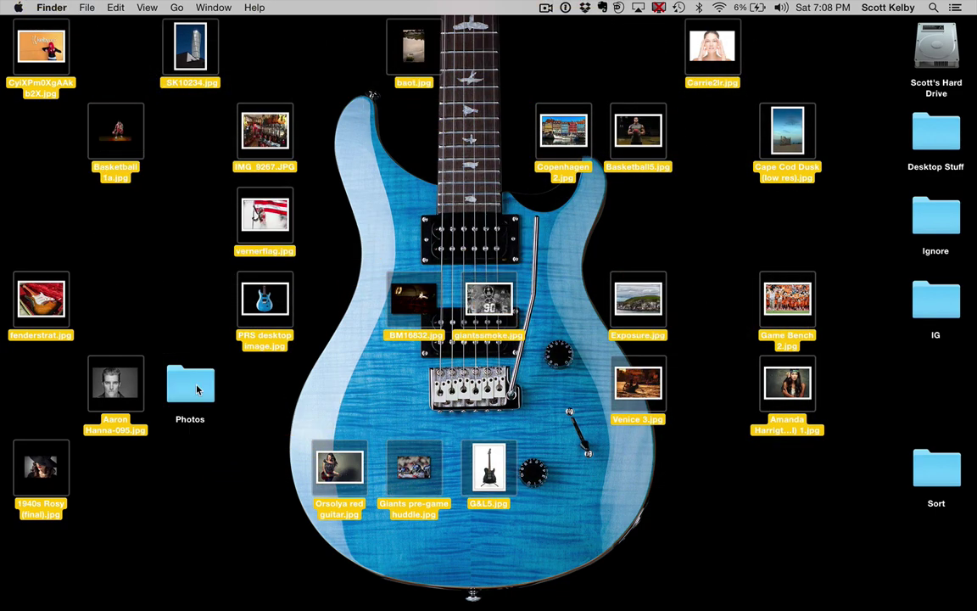
left_click_drag(193, 388, 740, 56)
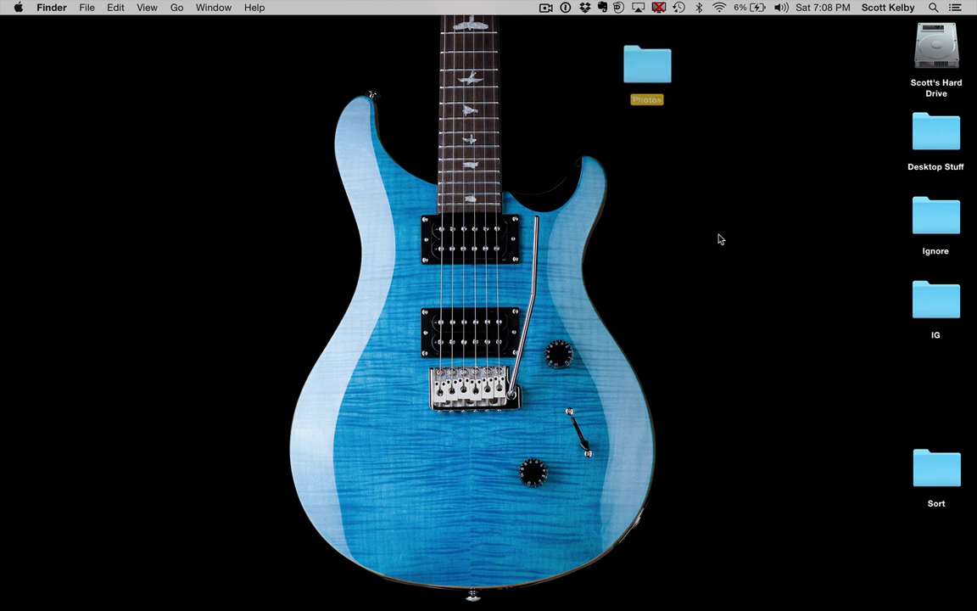
- Open the Photos folder in an enlarged window and preview fenderstrat.jpg
double_click(642, 59)
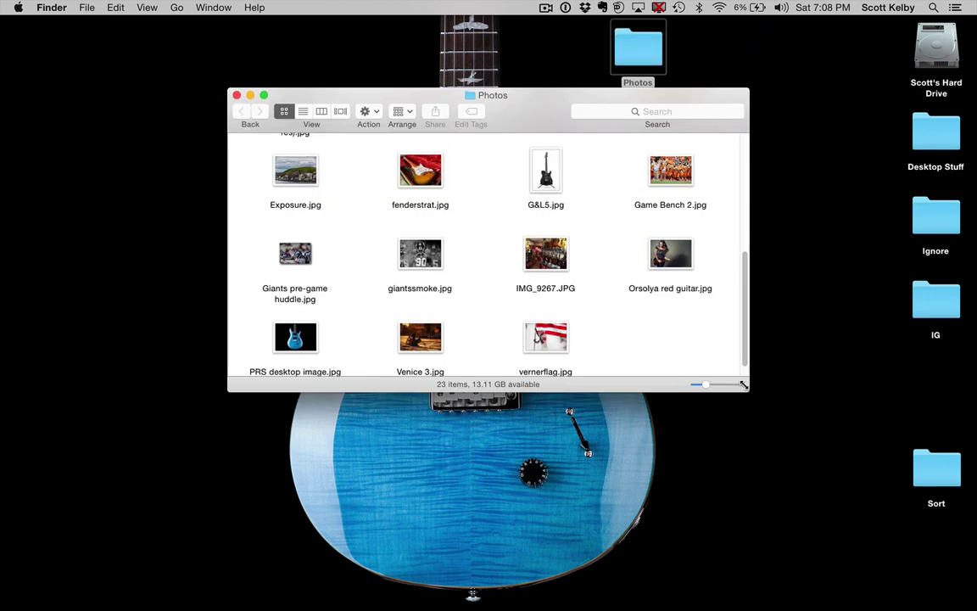
left_click_drag(746, 389, 841, 606)
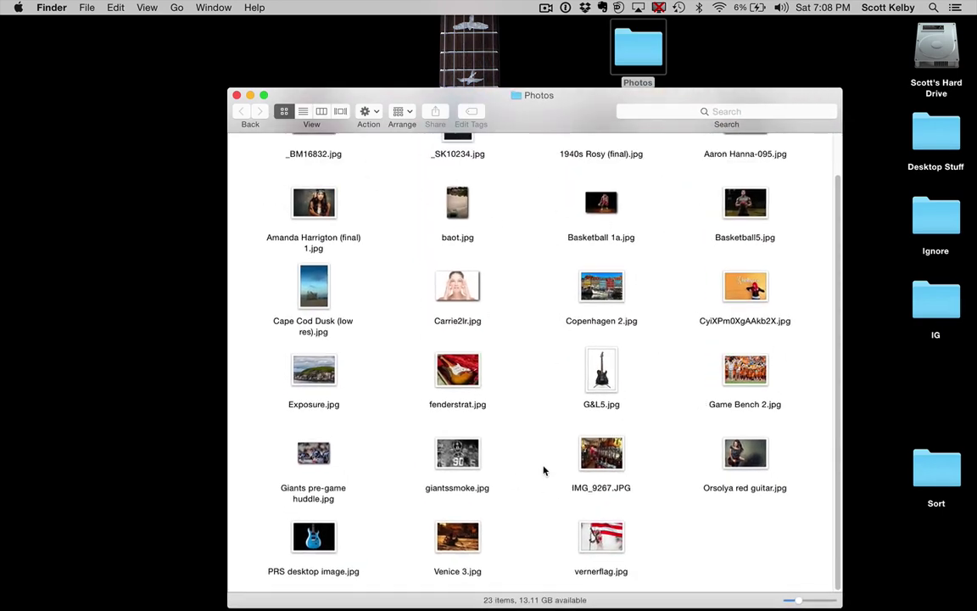
left_click(445, 371)
key("space")
key("space")
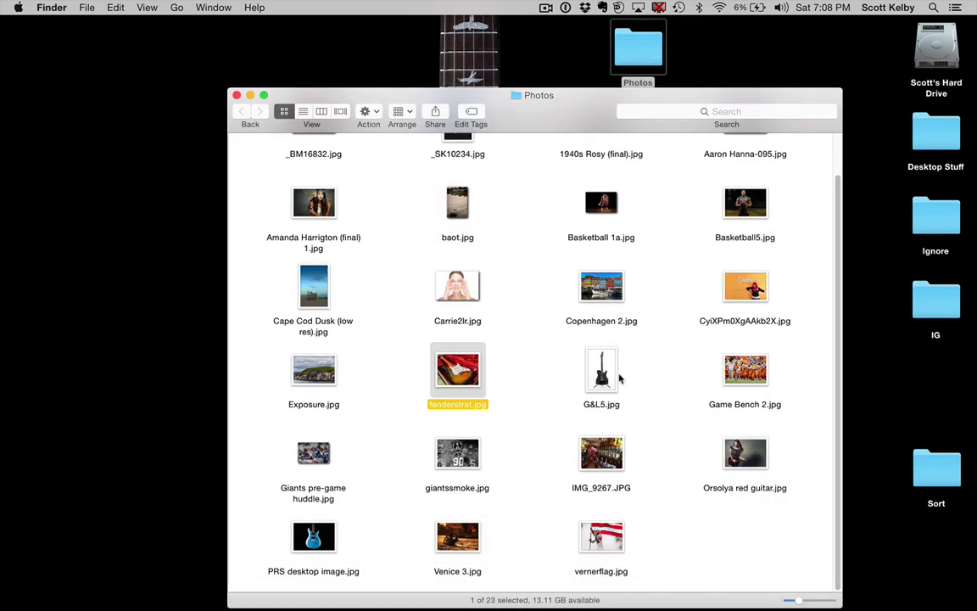
left_click(670, 410)
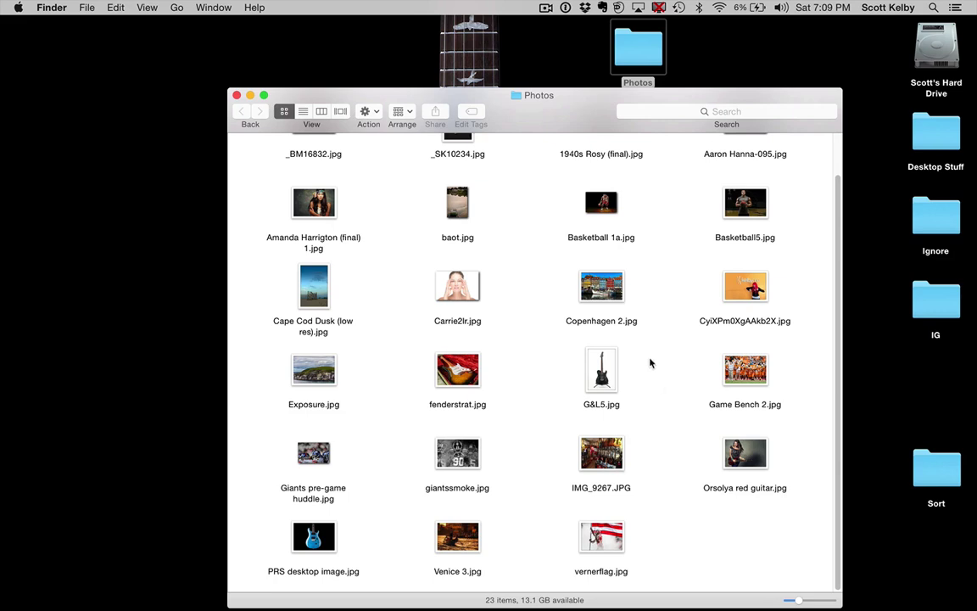
- Create a Guitars folder inside Photos and move G&L5.jpg into it
right_click(650, 363)
left_click(653, 361)
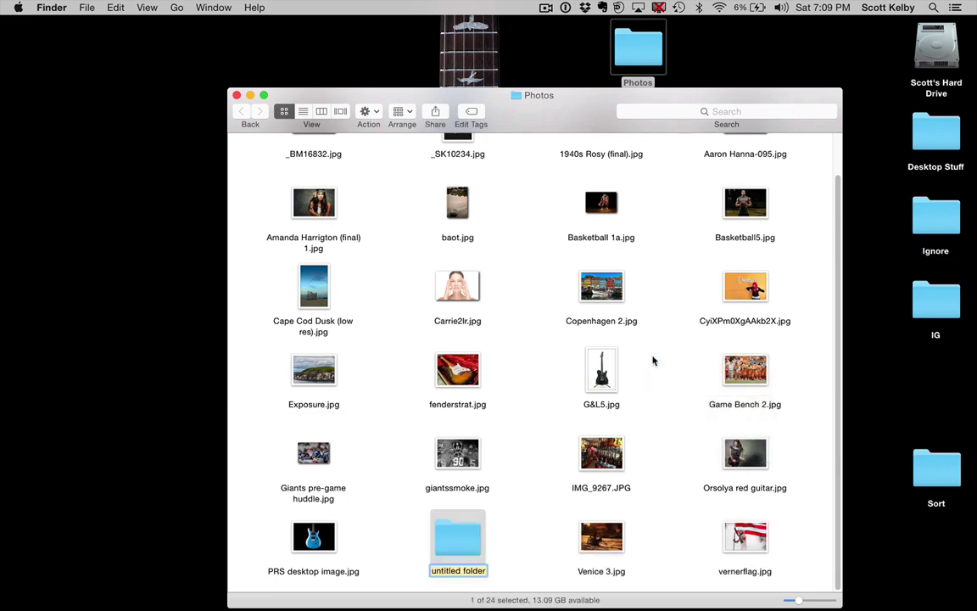
type("Guitars")
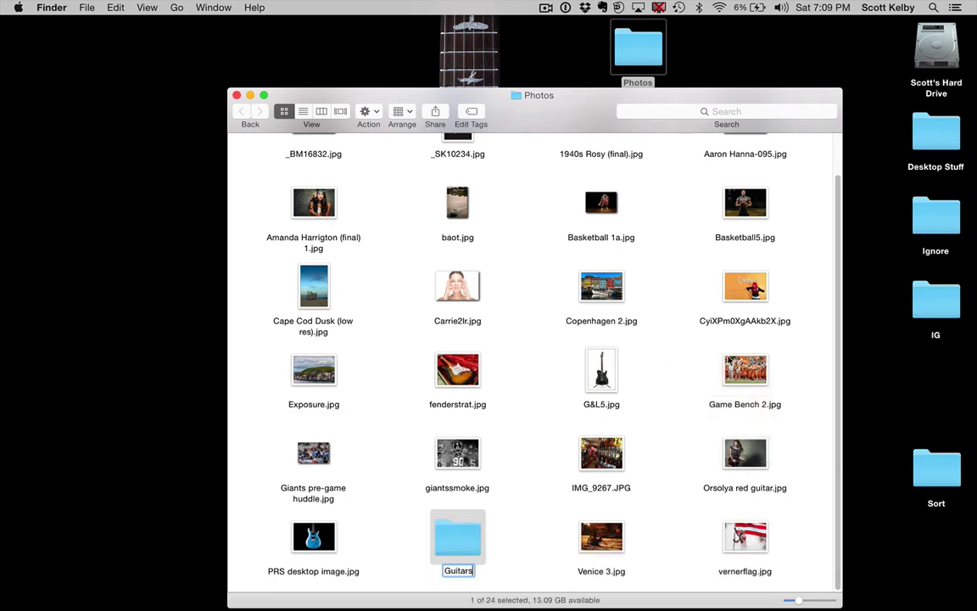
key("Return")
left_click(688, 404)
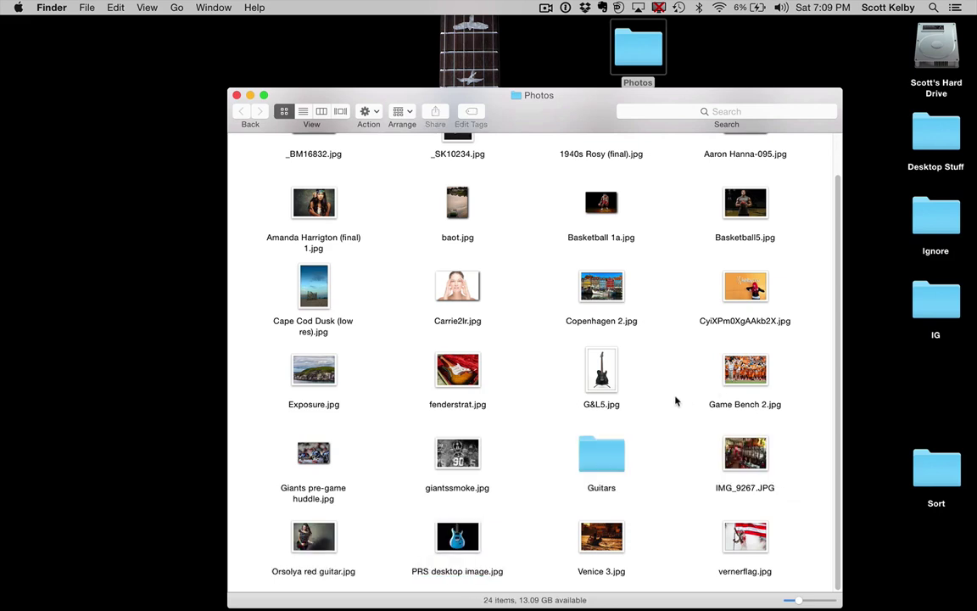
left_click_drag(601, 371, 601, 456)
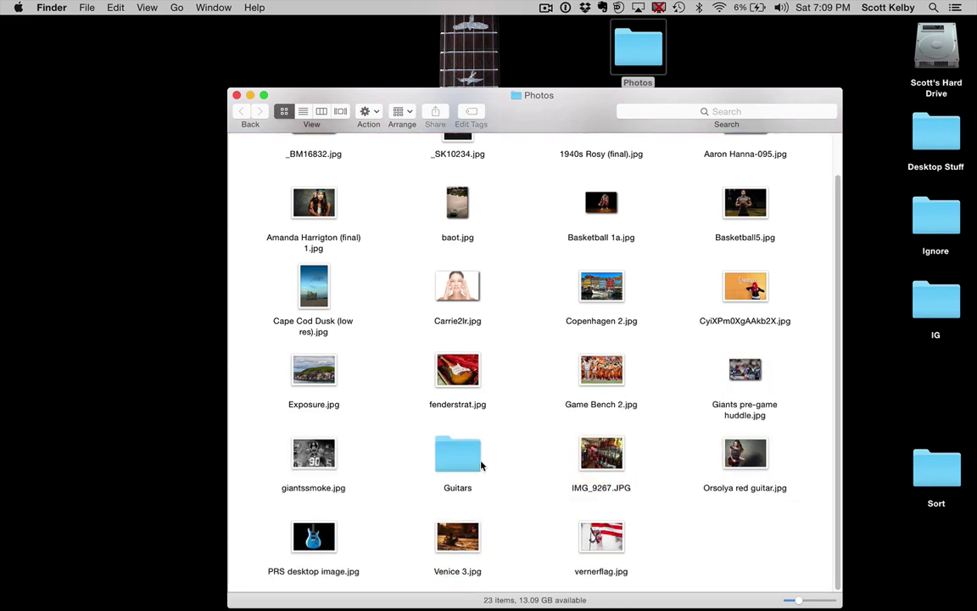
- Move PRS desktop image.jpg and IMG_9267.JPG into the Guitars folder
left_click(315, 534)
key("space")
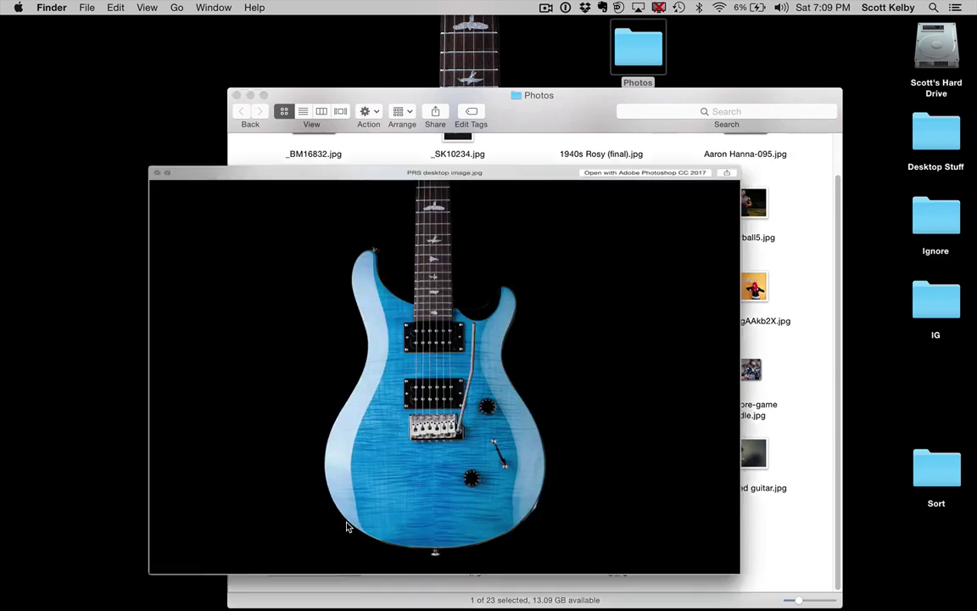
key("space")
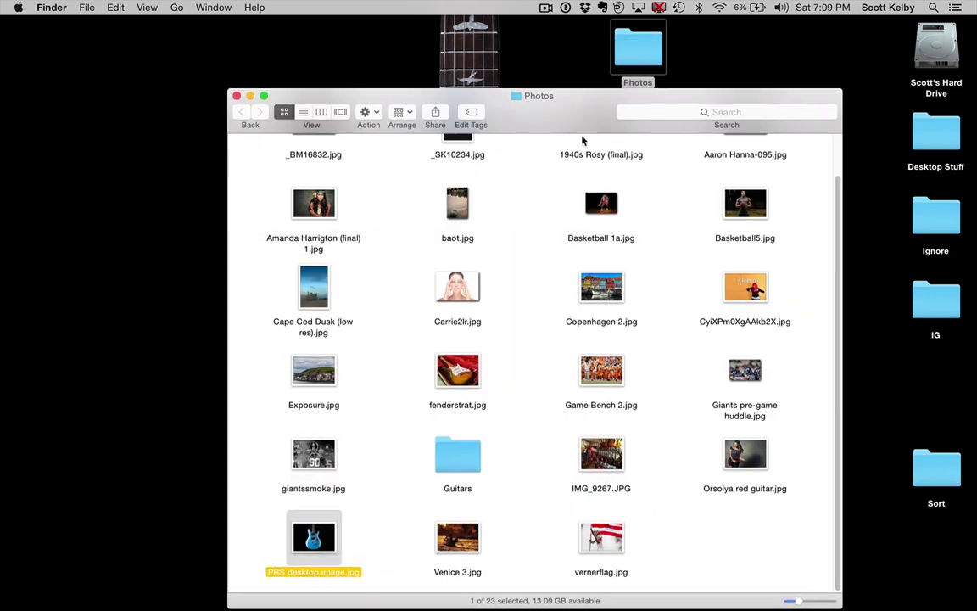
key("super+m")
left_click_drag(603, 608, 503, 49)
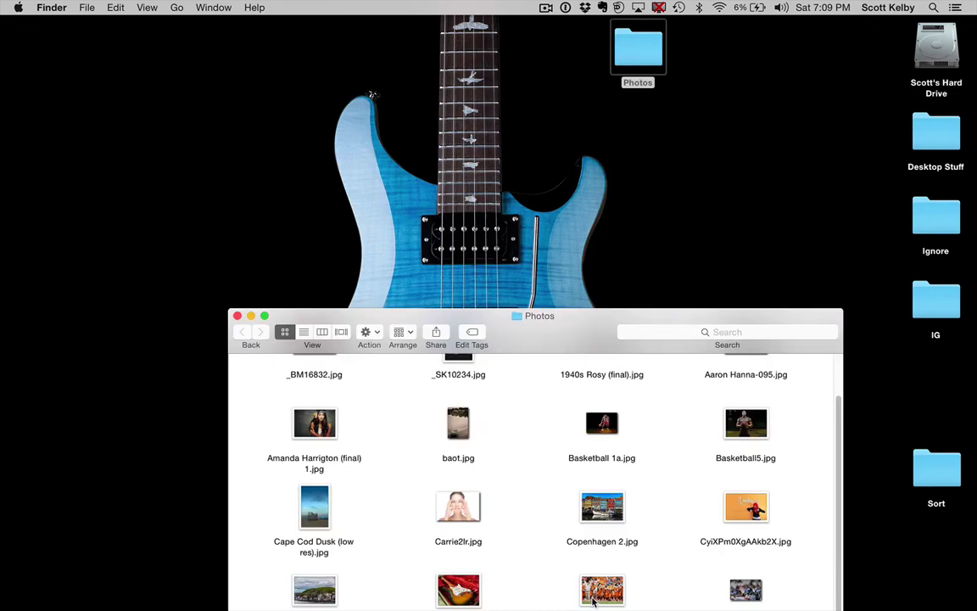
mouse_move(519, 103)
left_mouse_down()
mouse_move(531, 137)
mouse_move(527, 49)
left_mouse_up()
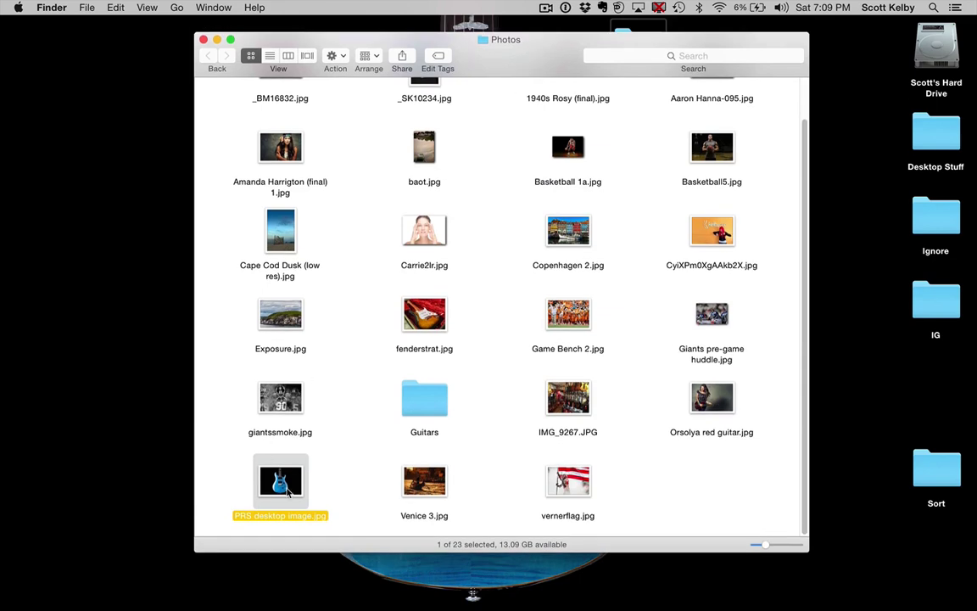
left_click_drag(288, 490, 424, 399)
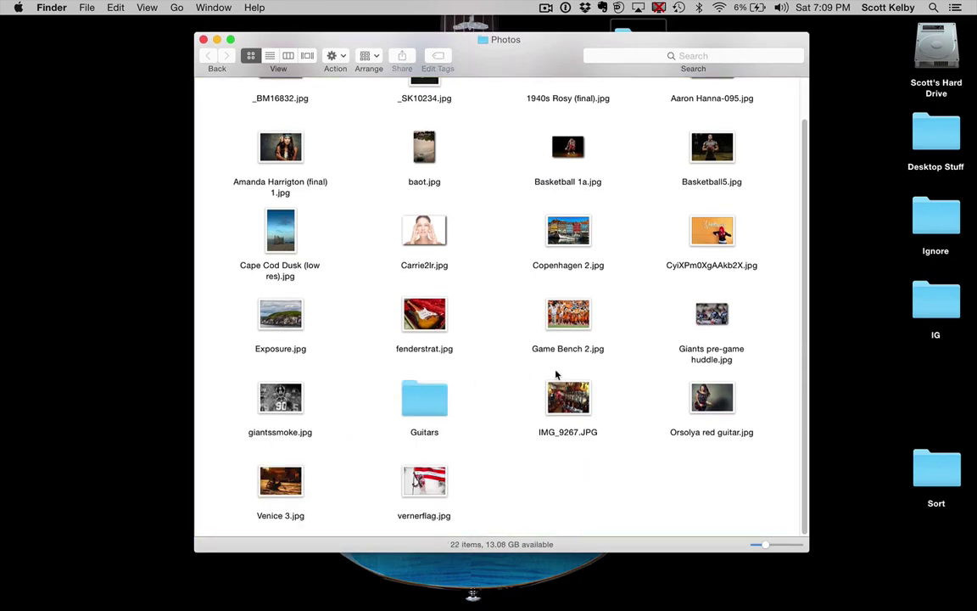
left_click_drag(568, 397, 420, 399)
right_click(492, 453)
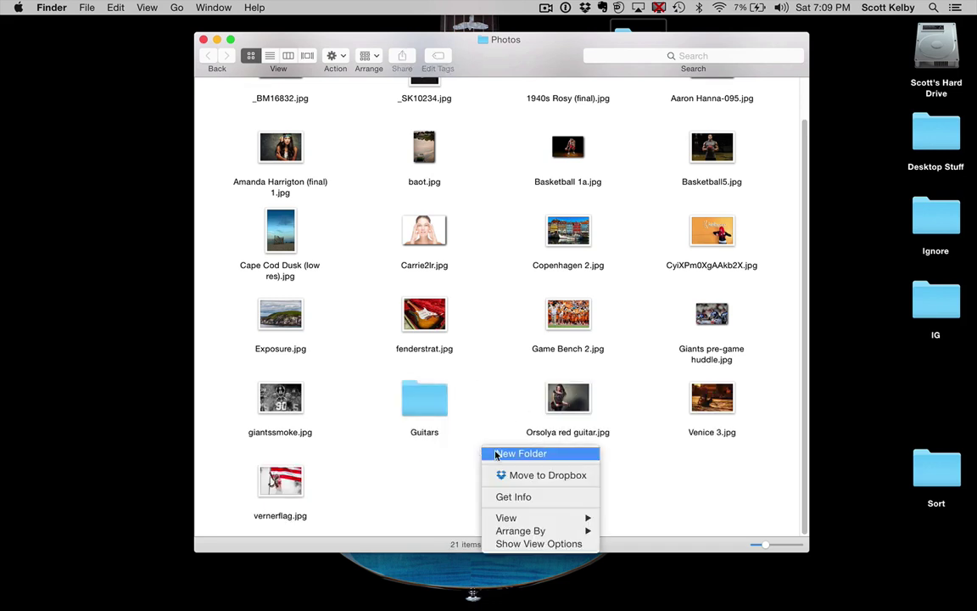
- Create a Travel folder and move Venice 3, Exposure, Cape Cod Dusk and Copenhagen 2 into it
left_click(497, 456)
type("Trave")
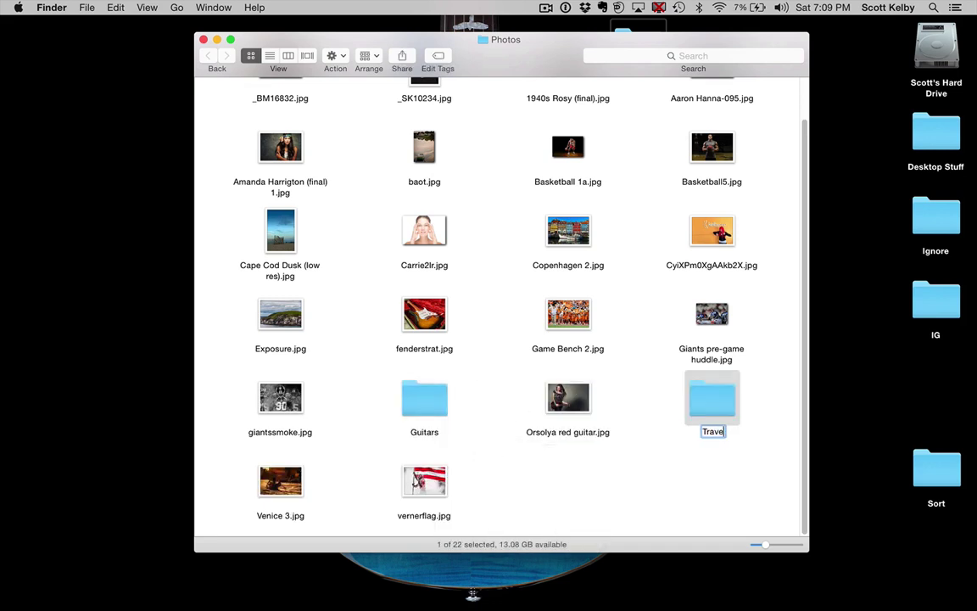
type("l")
key("Return")
left_click(526, 475)
left_click(281, 482)
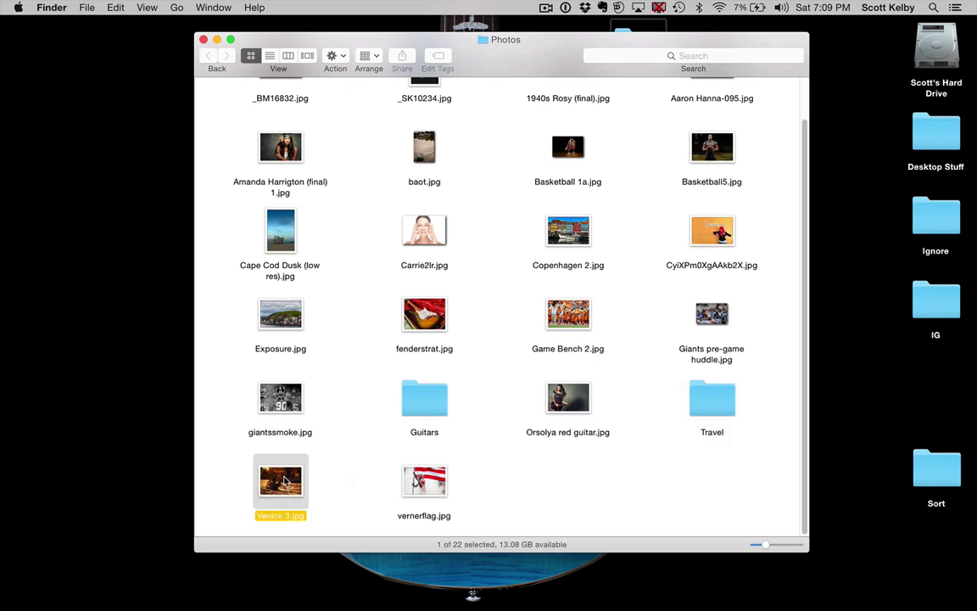
left_click(255, 301, "super")
left_click(255, 214, "super")
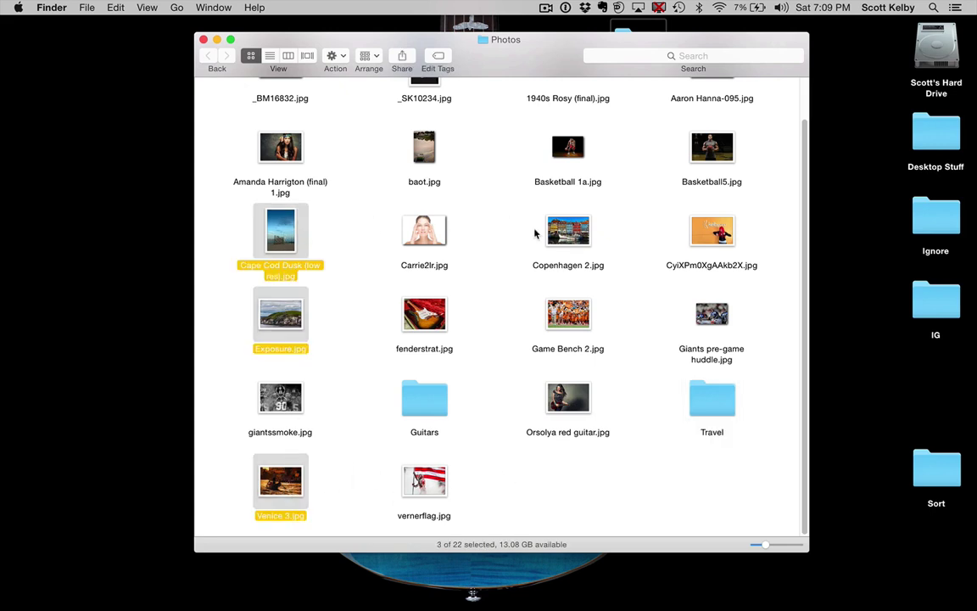
left_click(572, 240, "super")
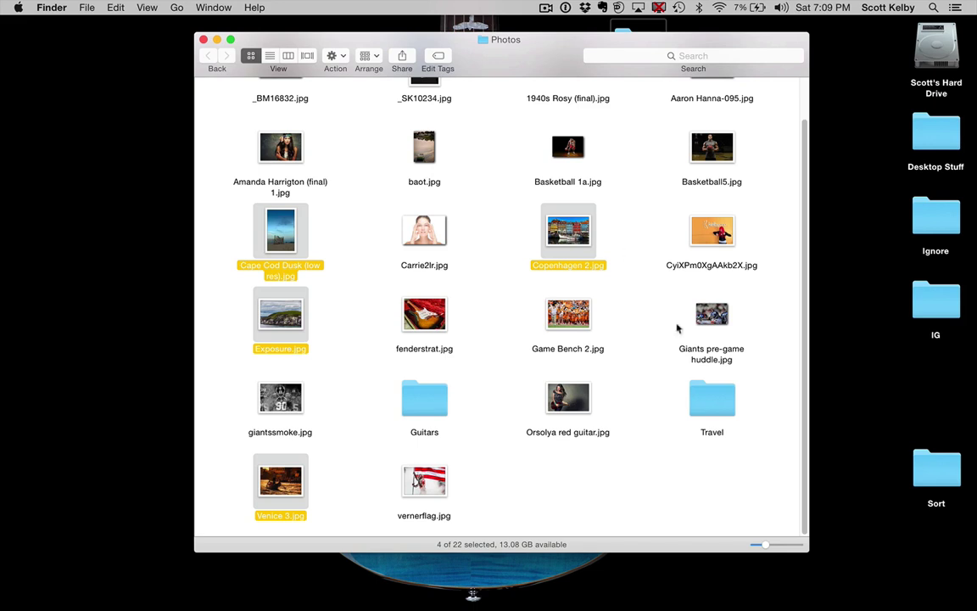
left_click_drag(569, 233, 711, 405)
- Create a new Sports folder inside Photos
right_click(632, 357)
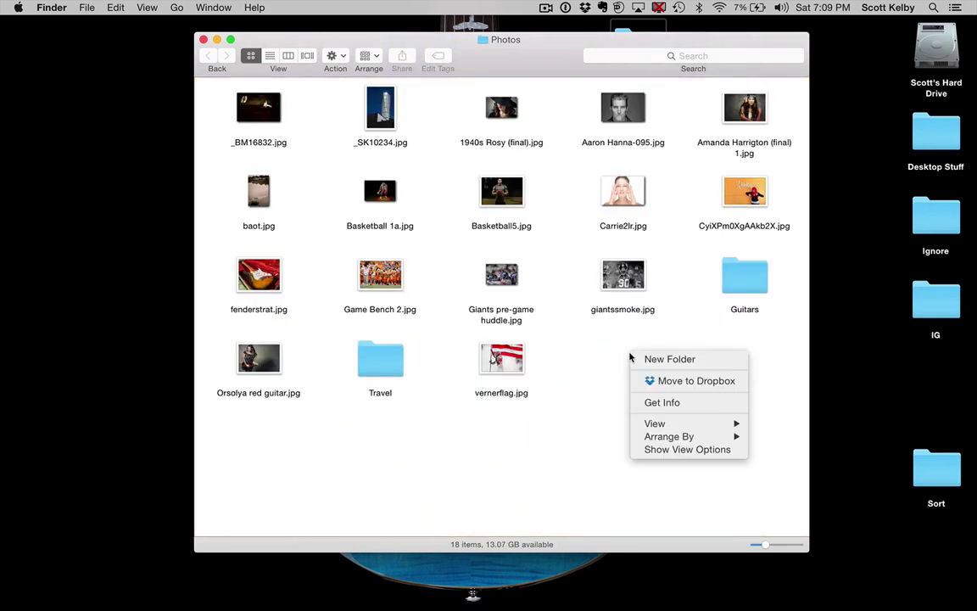
left_click(669, 359)
type("Sports")
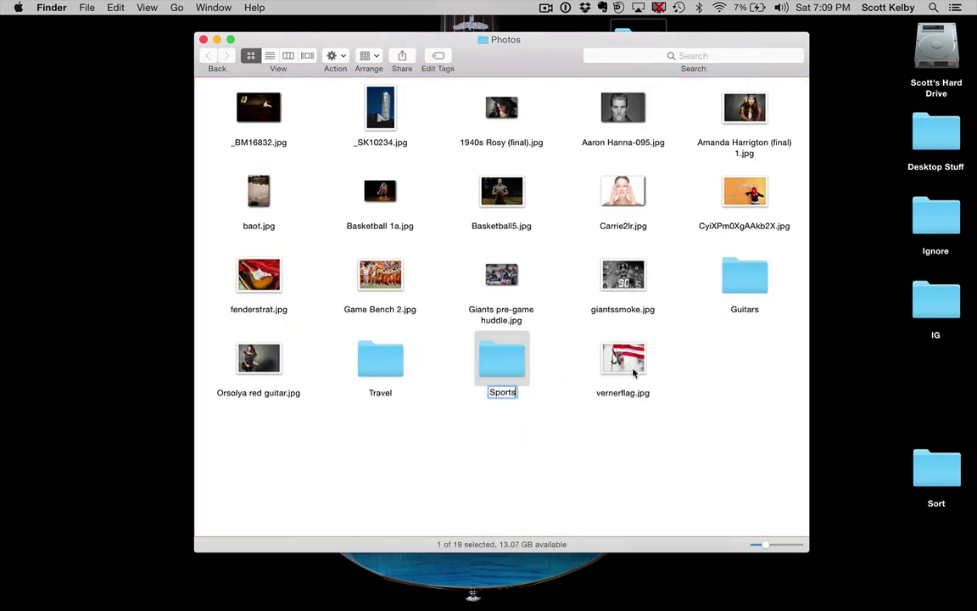
key("Return")
- Move the four football photos and two basketball photos into Sports
left_click(633, 440)
left_click(371, 274)
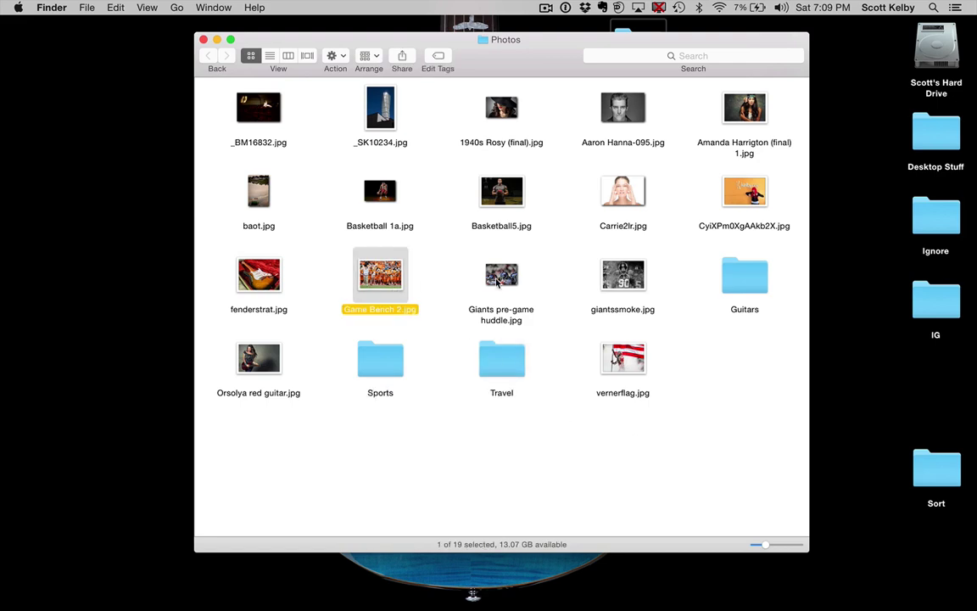
left_click(509, 279, "super")
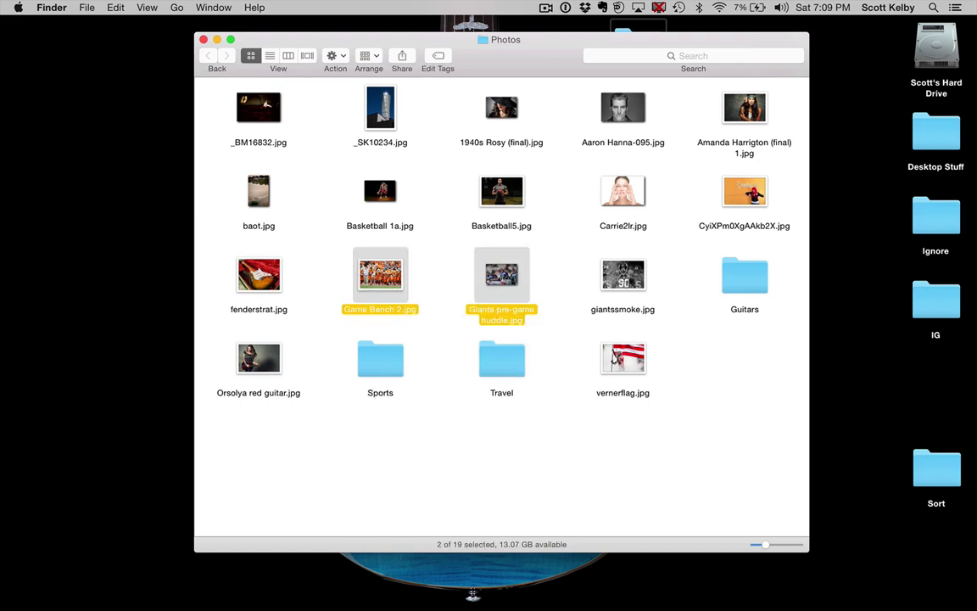
left_click(623, 273, "super")
left_click(623, 358, "super")
left_click_drag(622, 358, 380, 366)
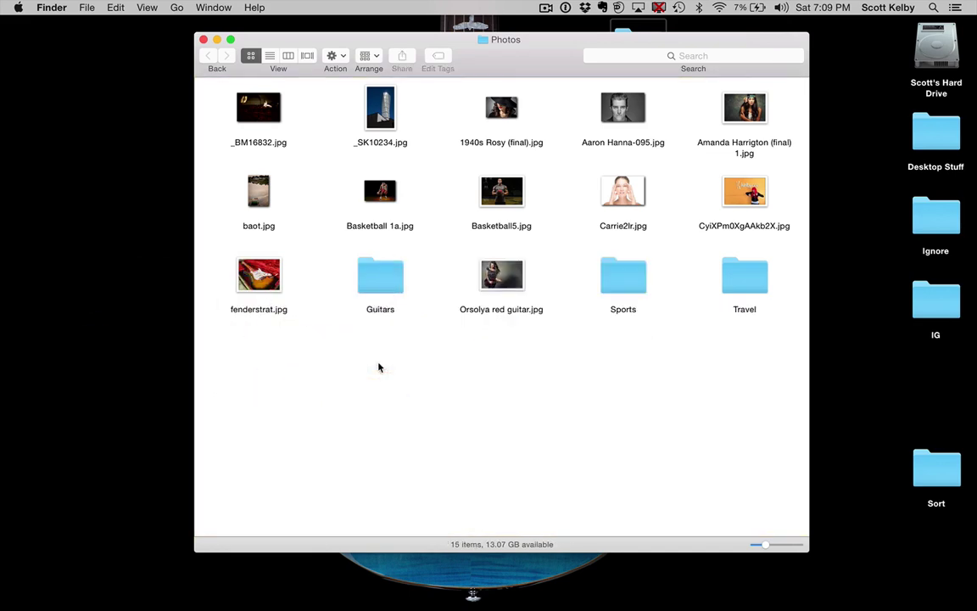
left_click(502, 191)
left_click(380, 191, "super")
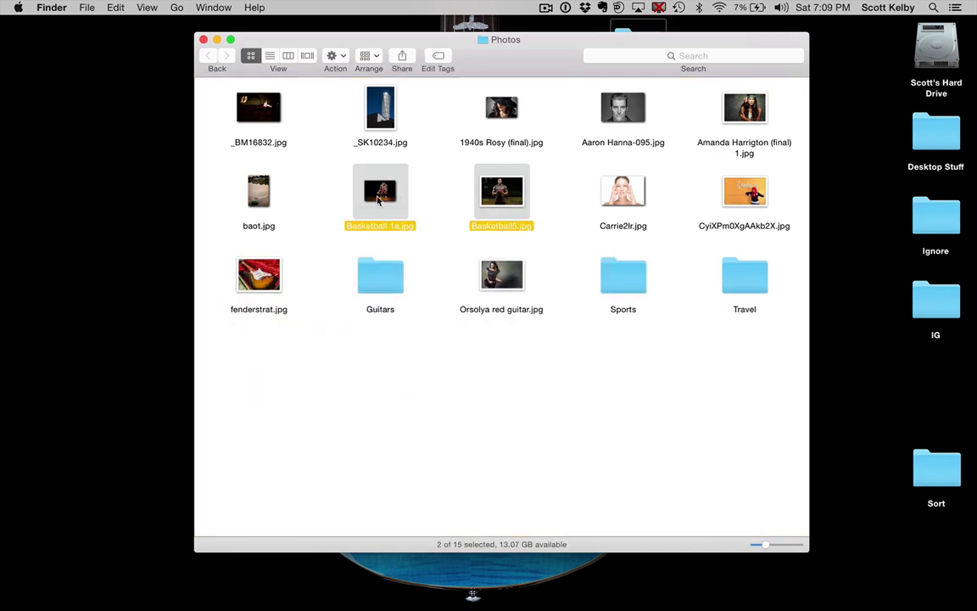
left_click_drag(509, 203, 623, 276)
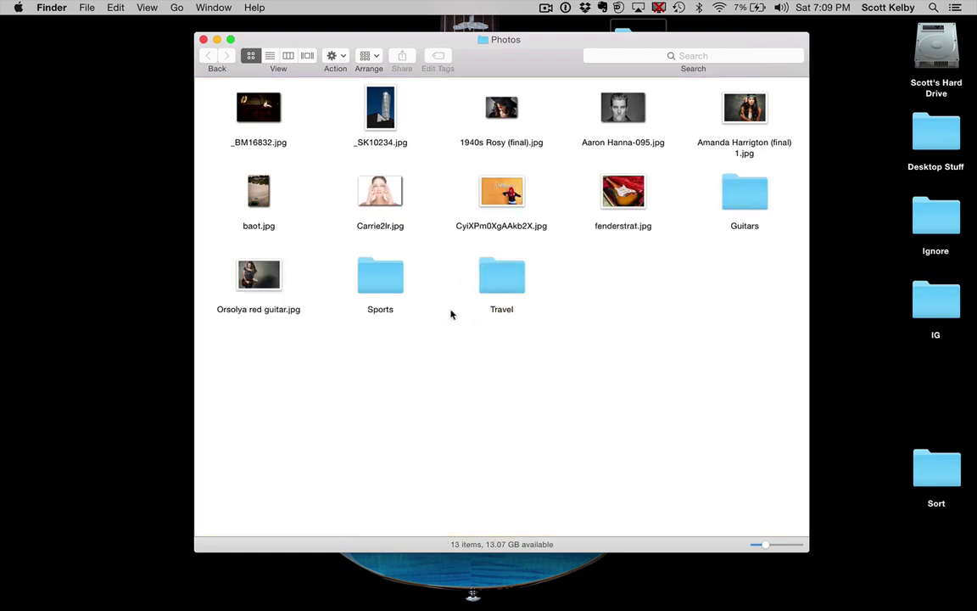
- Inside Sports, create a Basketball portraits folder holding Basketball5 and Basketball 1a
double_click(407, 282)
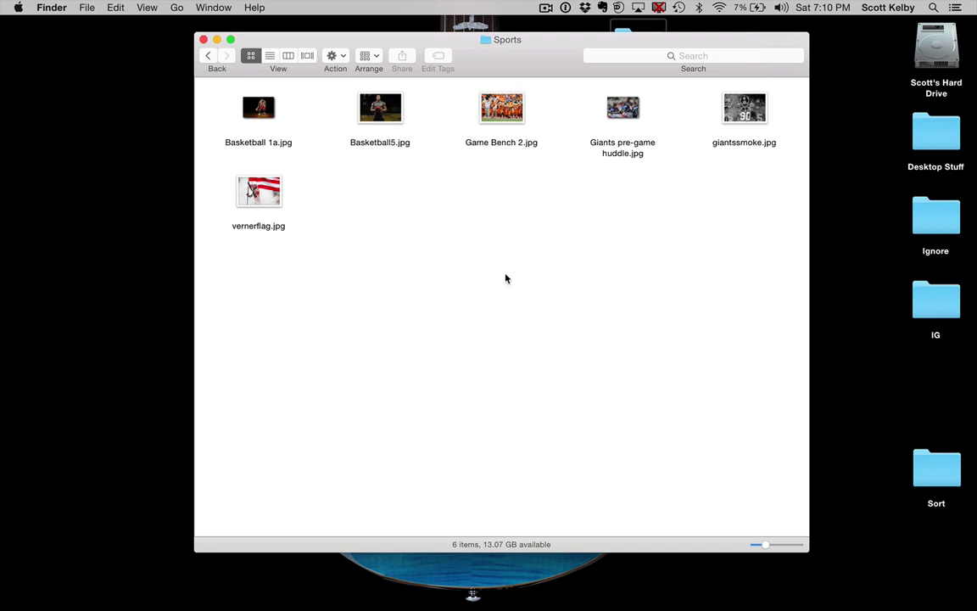
right_click(439, 217)
left_click(442, 222)
type("Bas")
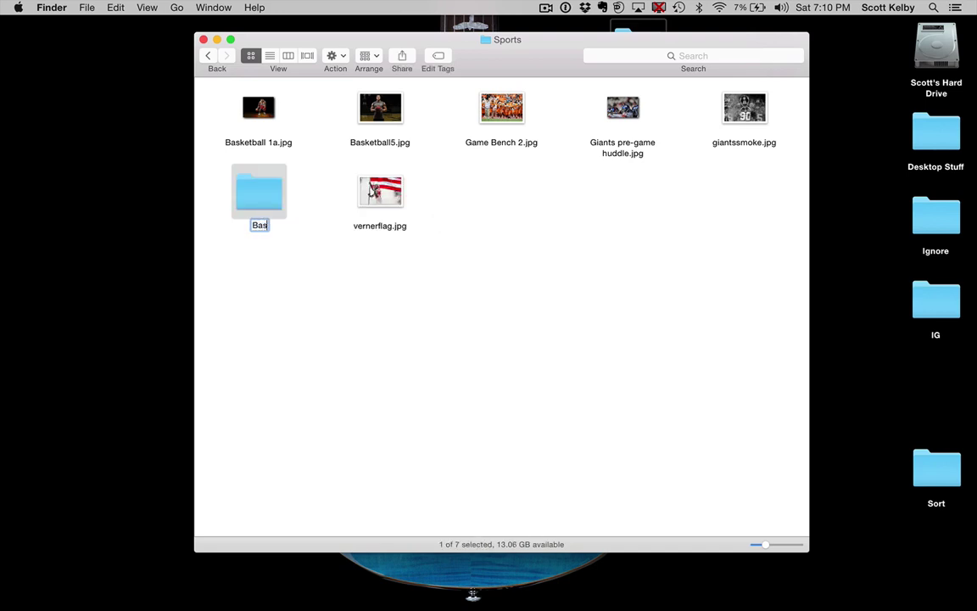
type("ketbal")
type("l portraits")
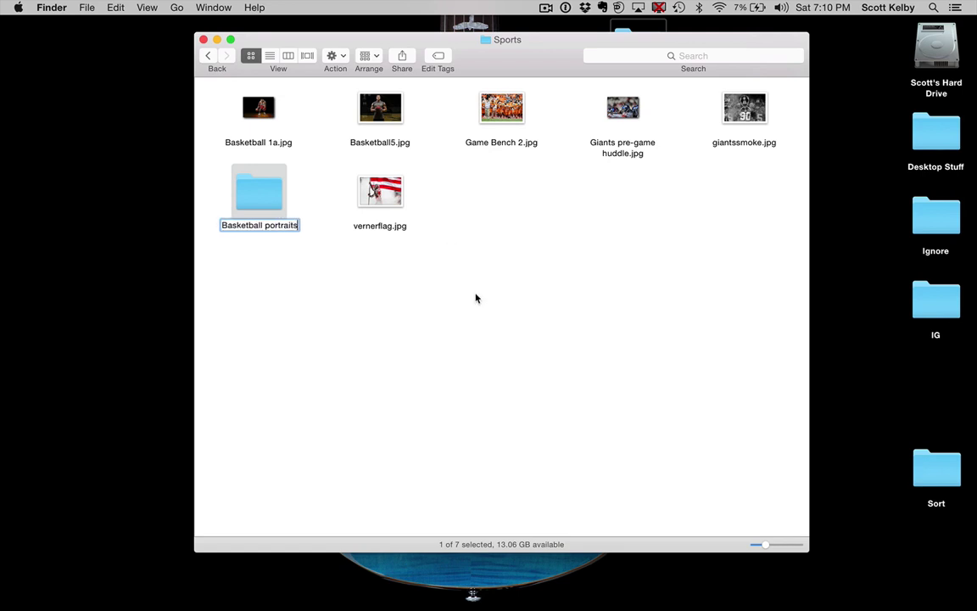
left_click(476, 298)
left_click(356, 108)
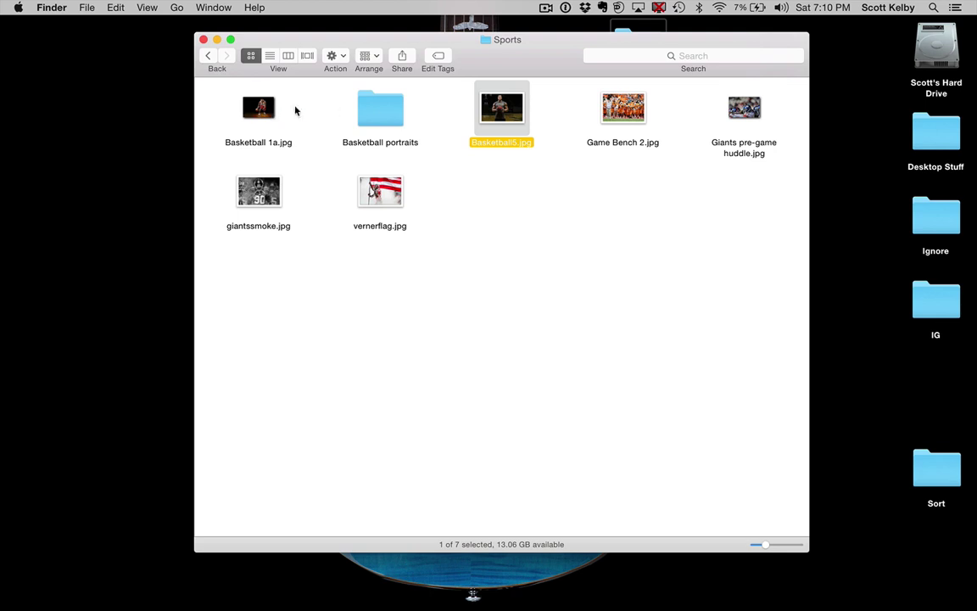
left_click(259, 108, "super")
left_click_drag(259, 108, 380, 108)
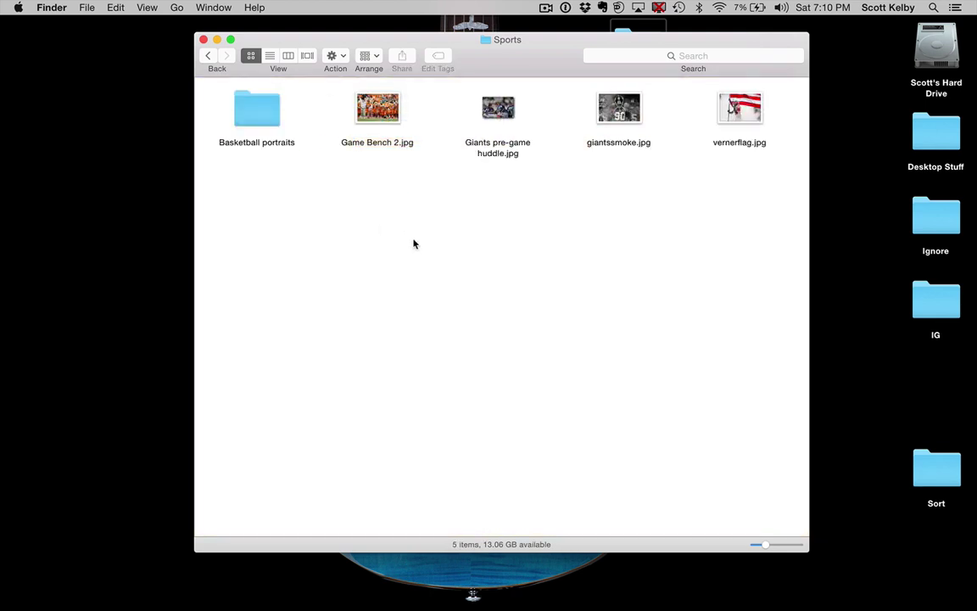
- Create a College Football folder and move Game Bench 2.jpg into it
right_click(373, 229)
left_click(386, 239)
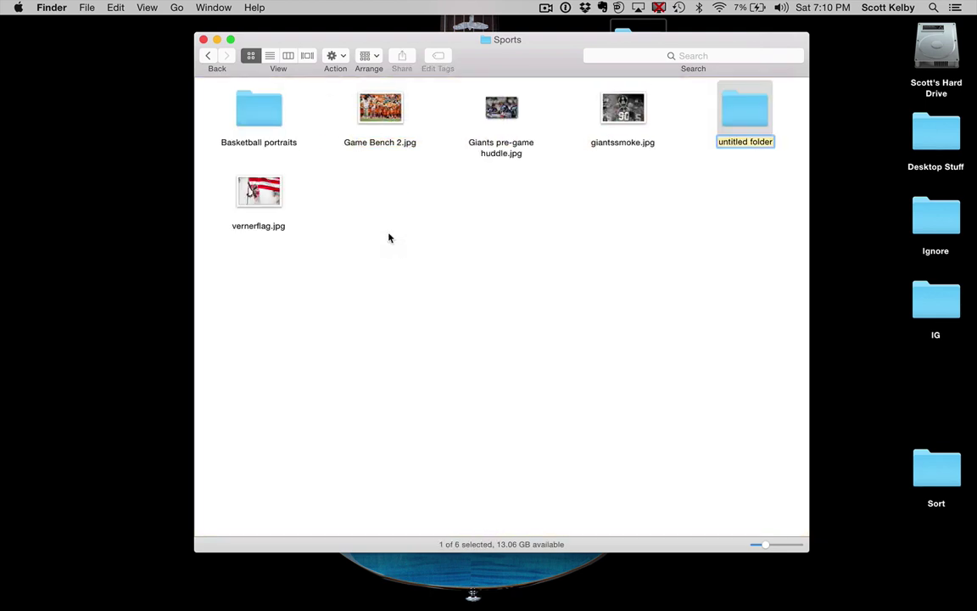
type("College Foo")
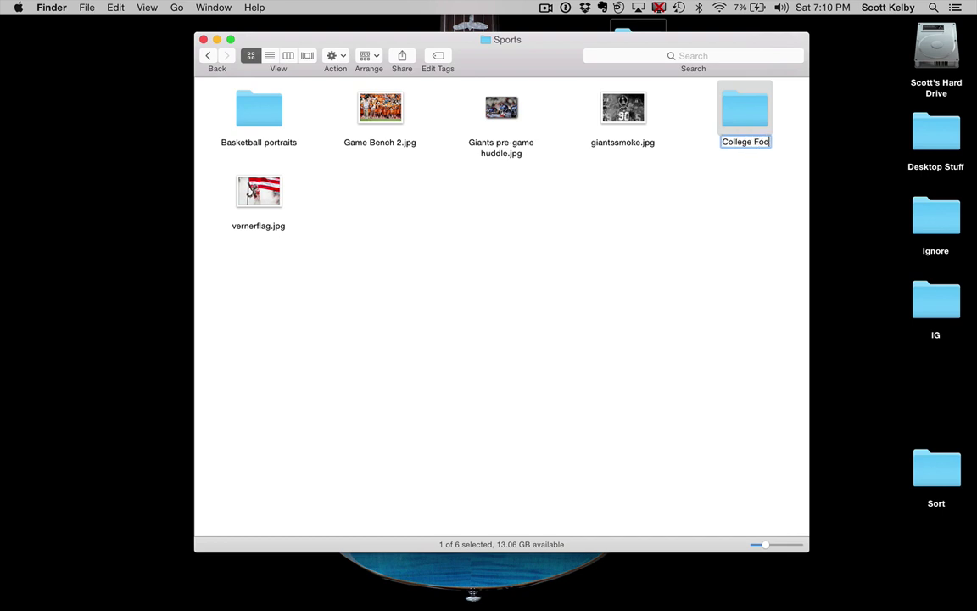
type("tball")
left_click(386, 275)
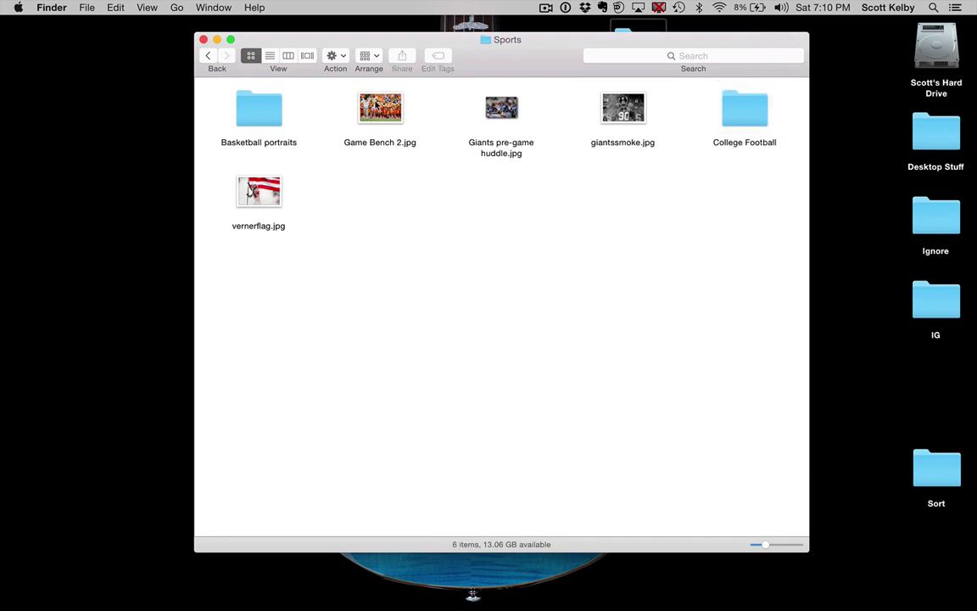
left_click_drag(377, 103, 382, 106)
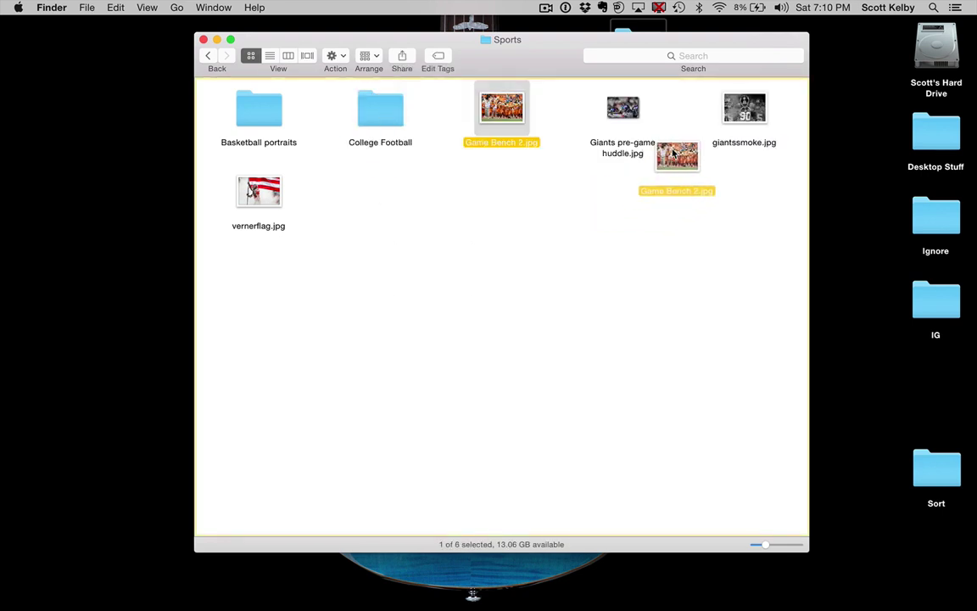
- Create an NFL folder holding vernerflag, Giants pre-game huddle and giantssmoke
right_click(436, 186)
left_click(444, 189)
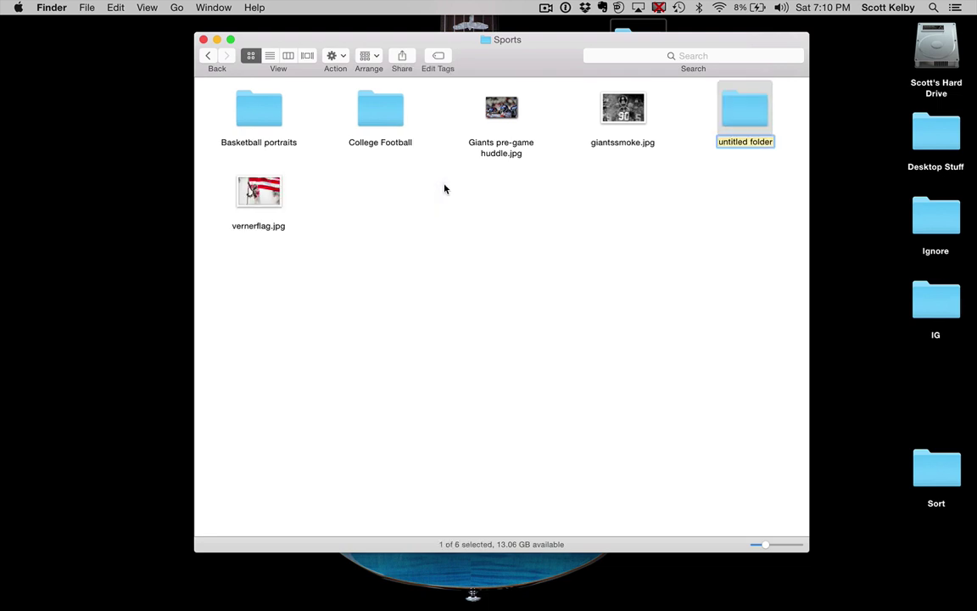
type("NFL")
left_click(410, 201)
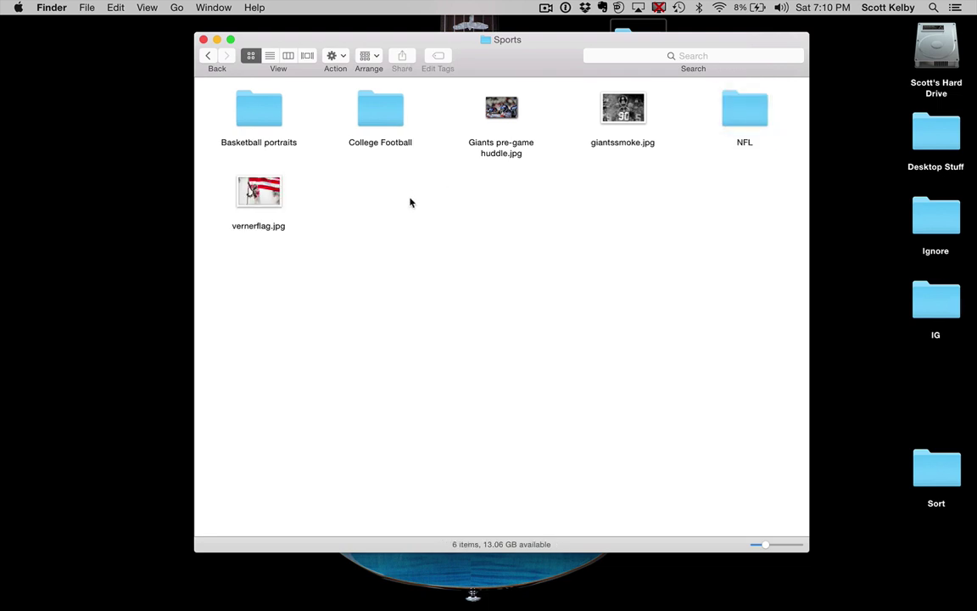
left_click(252, 201)
left_click(501, 107, "super")
left_click(622, 108, "super")
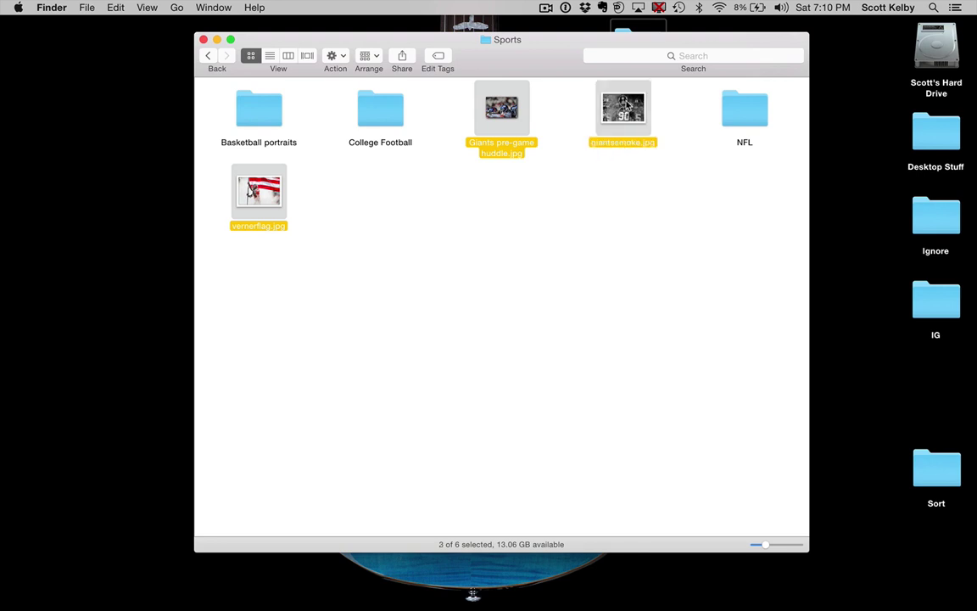
left_click_drag(651, 109, 750, 115)
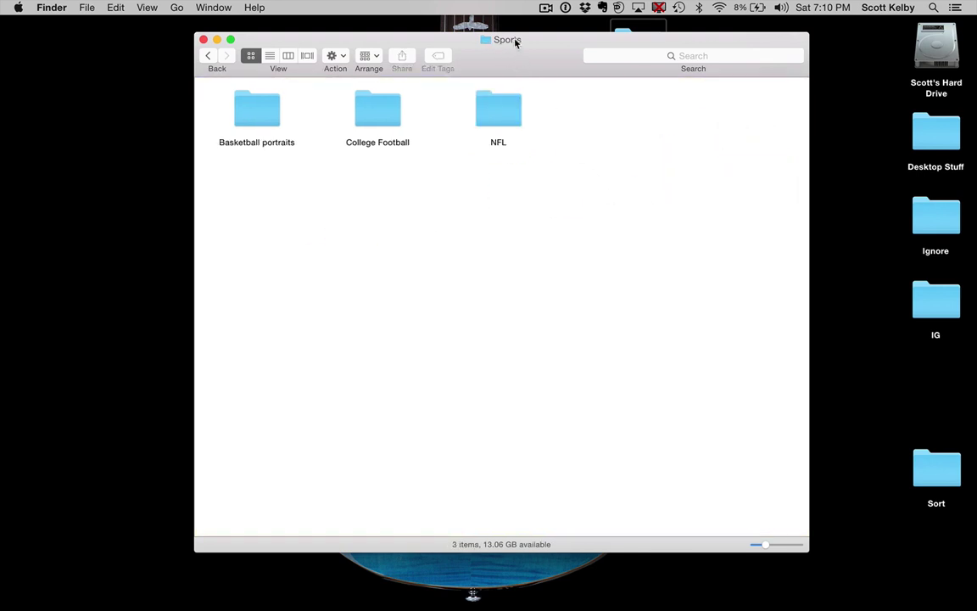
- Review the three new subfolders, close the Sports window and return to Lightroom
left_click(261, 127)
left_click(373, 119)
left_click(512, 119)
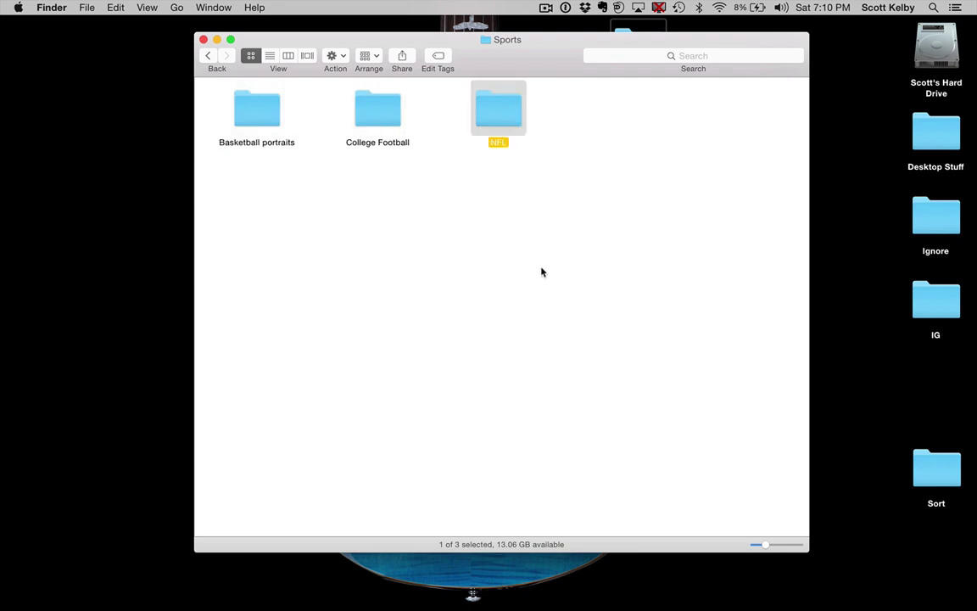
left_click(542, 272)
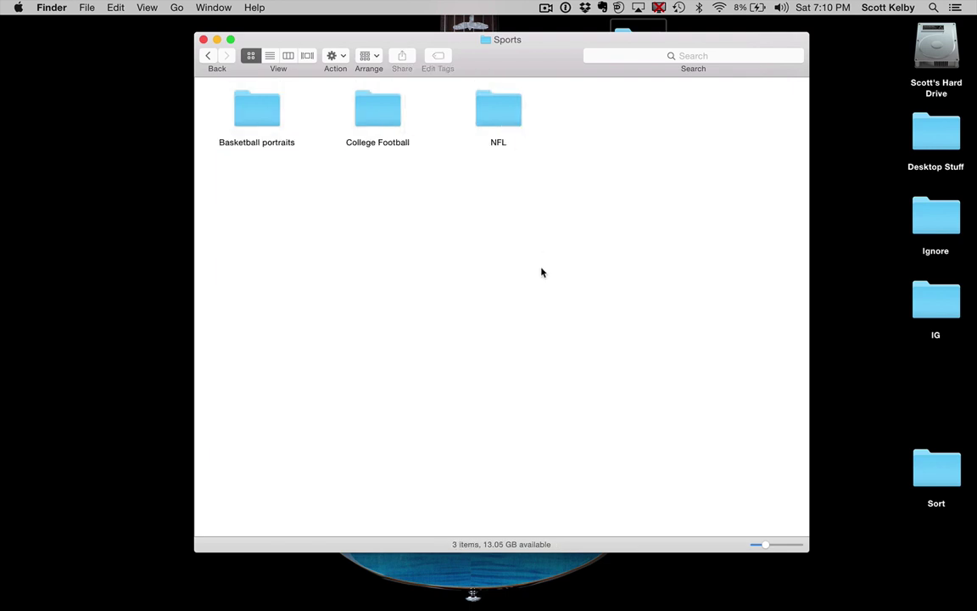
left_click(204, 39)
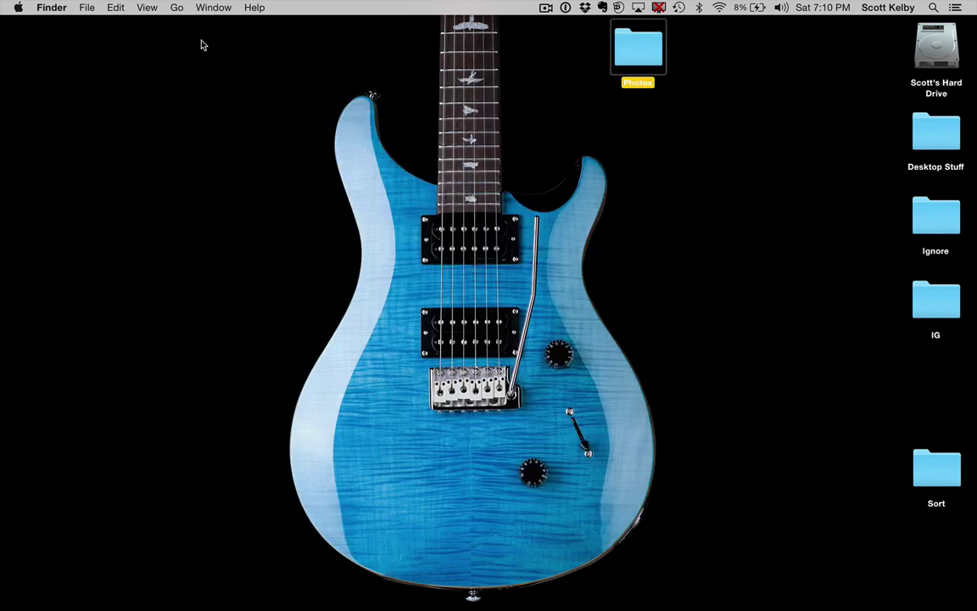
left_click(222, 579)
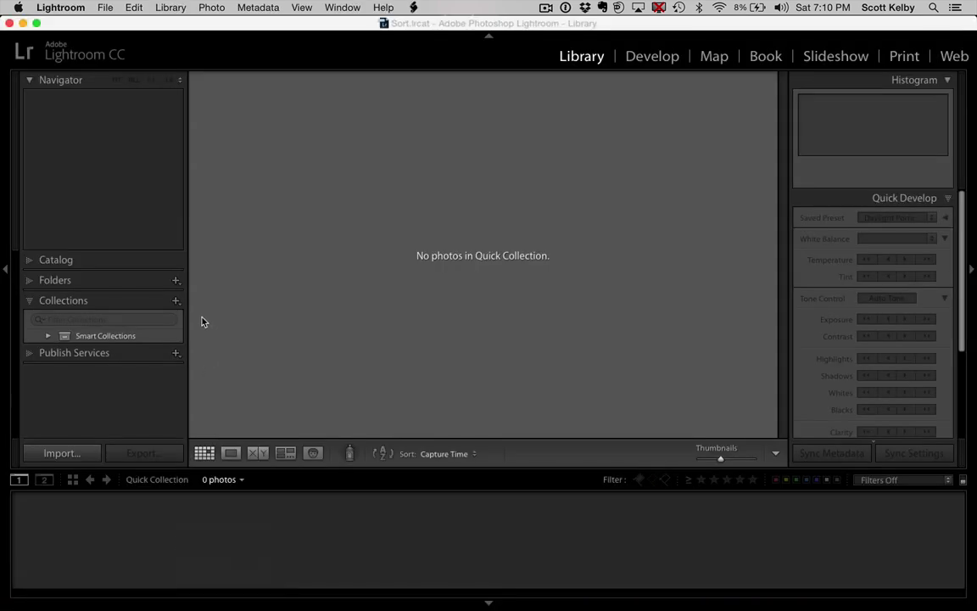
- Create a collection set named Sports from the Collections panel's + menu
left_click(176, 301)
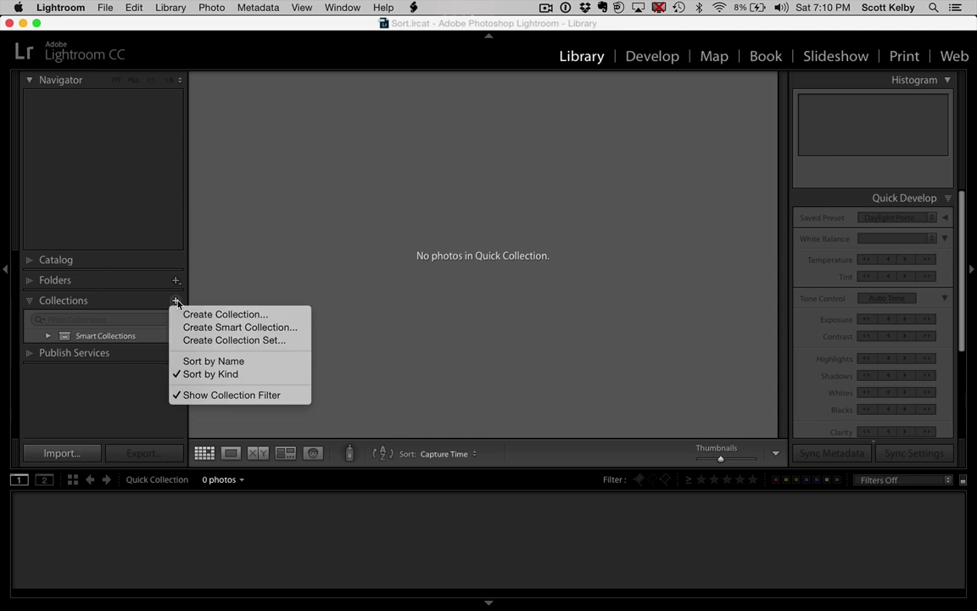
left_click(222, 340)
type("Sports")
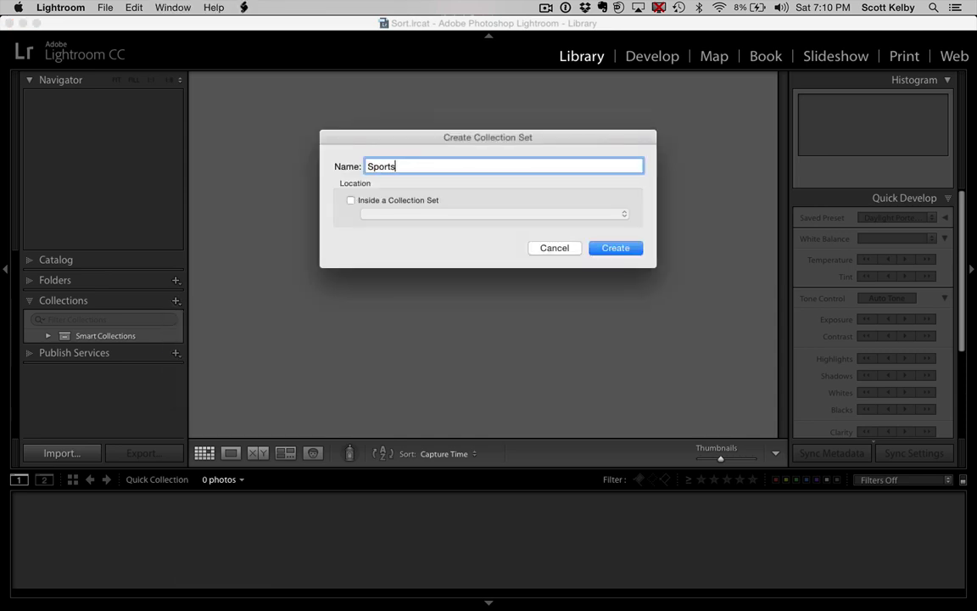
left_click(618, 248)
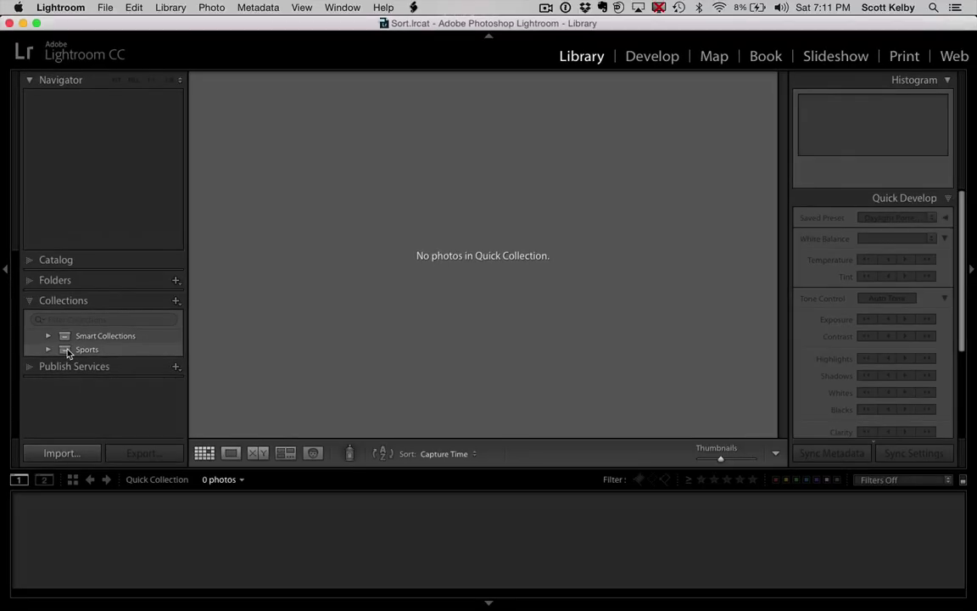
- Show All Photographs and select the Basketball 1a and Basketball5 photos
left_click(219, 479)
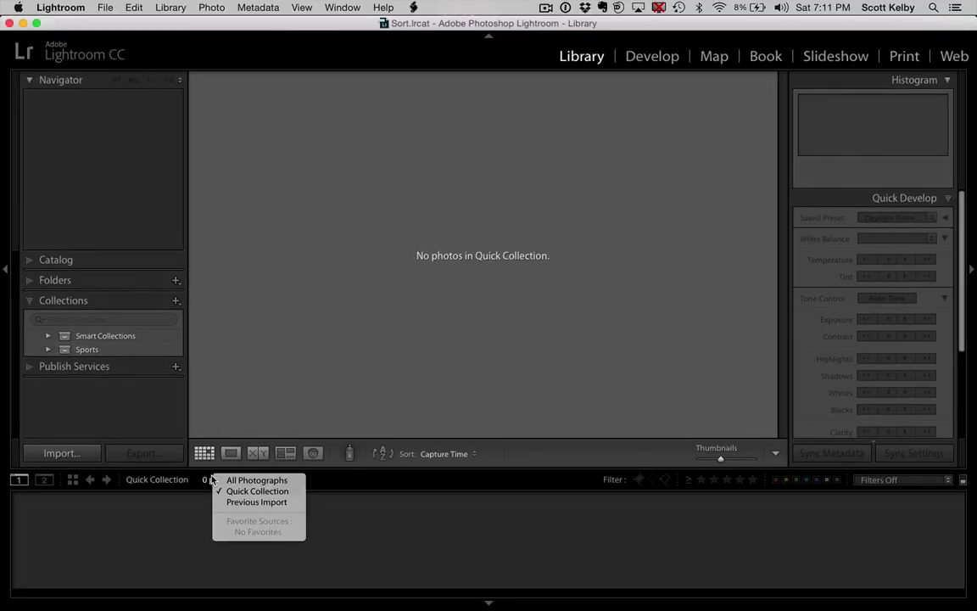
left_click(239, 481)
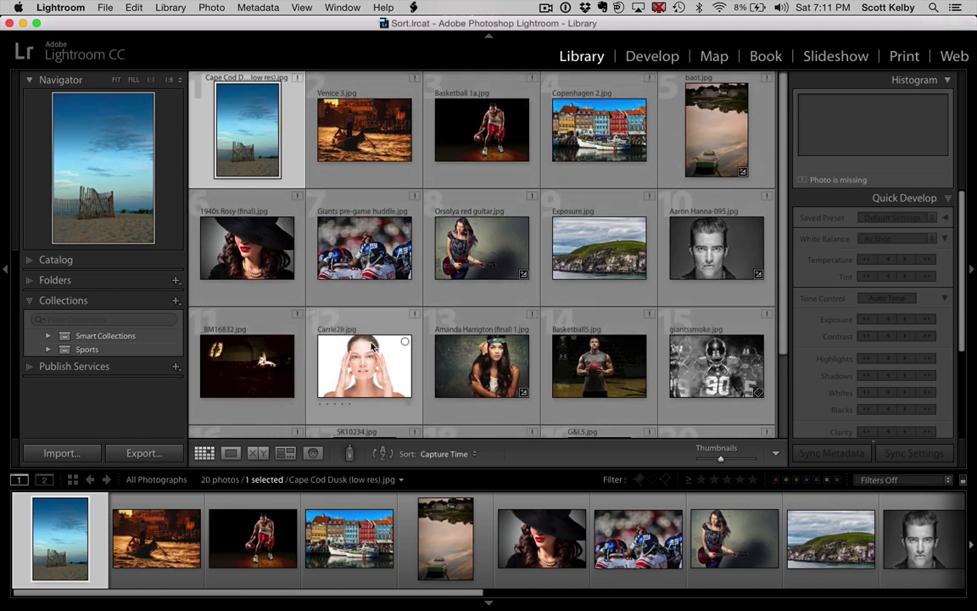
left_click(494, 141)
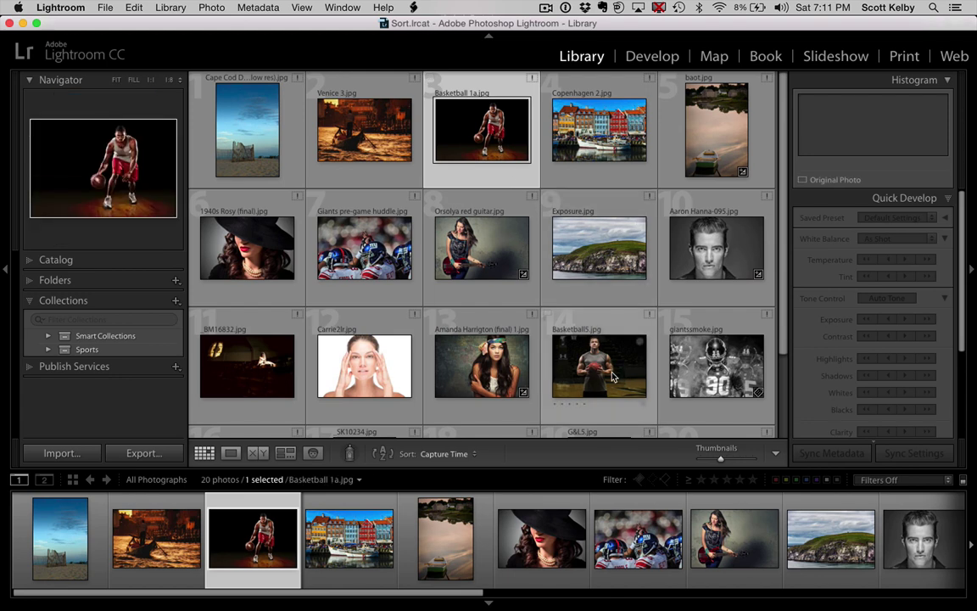
left_click(607, 374, "super")
- Save the selection as a Basketball Portraits collection inside the Sports set
key("super+n")
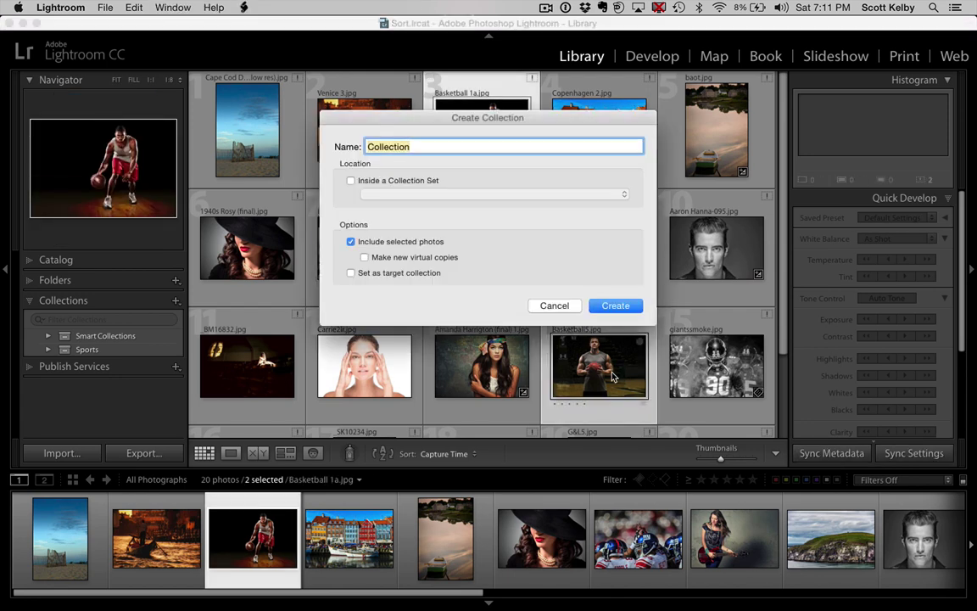
type("Ba")
type("sket")
key("BackSpace")
key("BackSpace")
key("BackSpace")
type("ketball")
type(" Portraits")
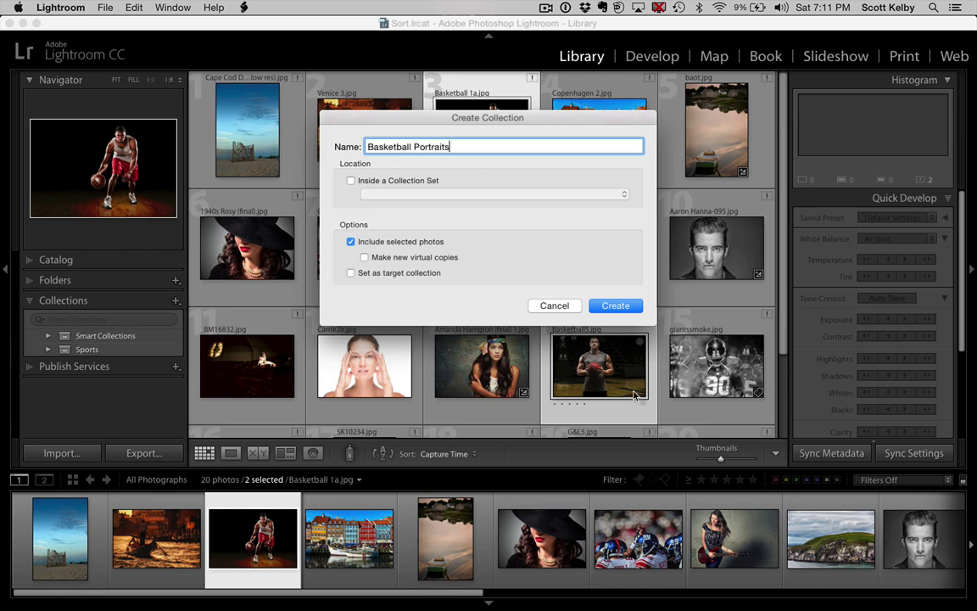
left_click(351, 181)
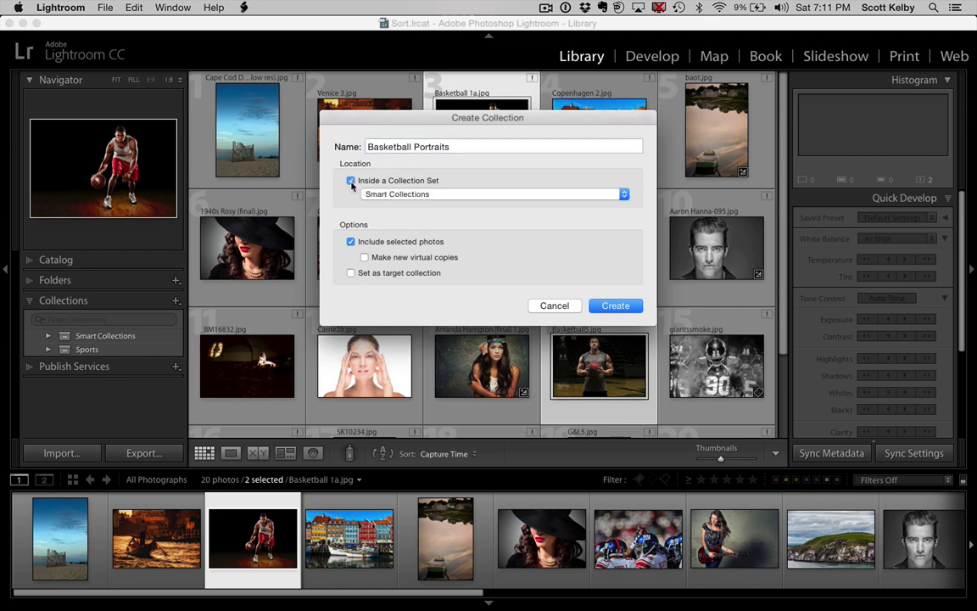
left_click(454, 193)
left_click(457, 209)
left_click(616, 305)
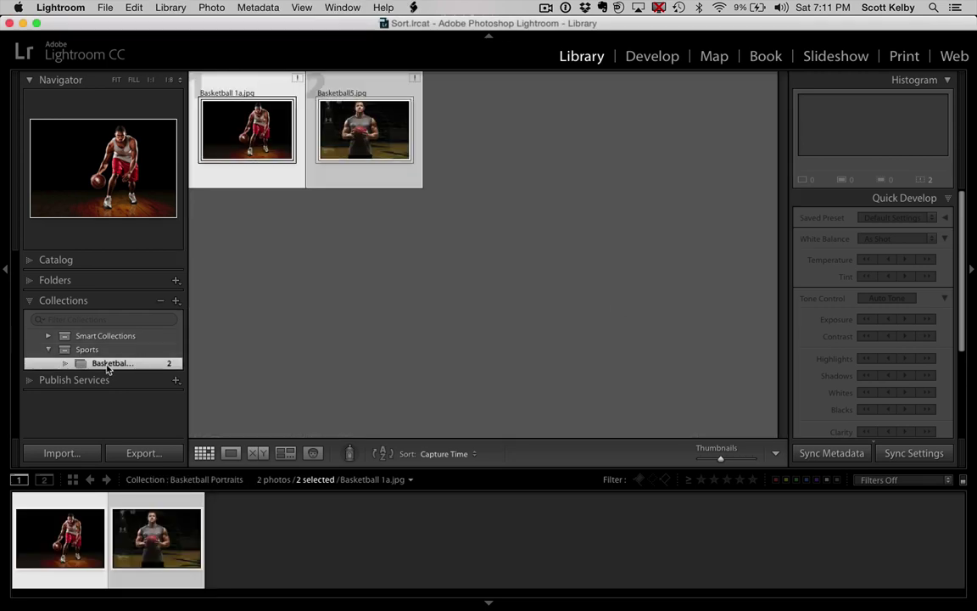
key("alt")
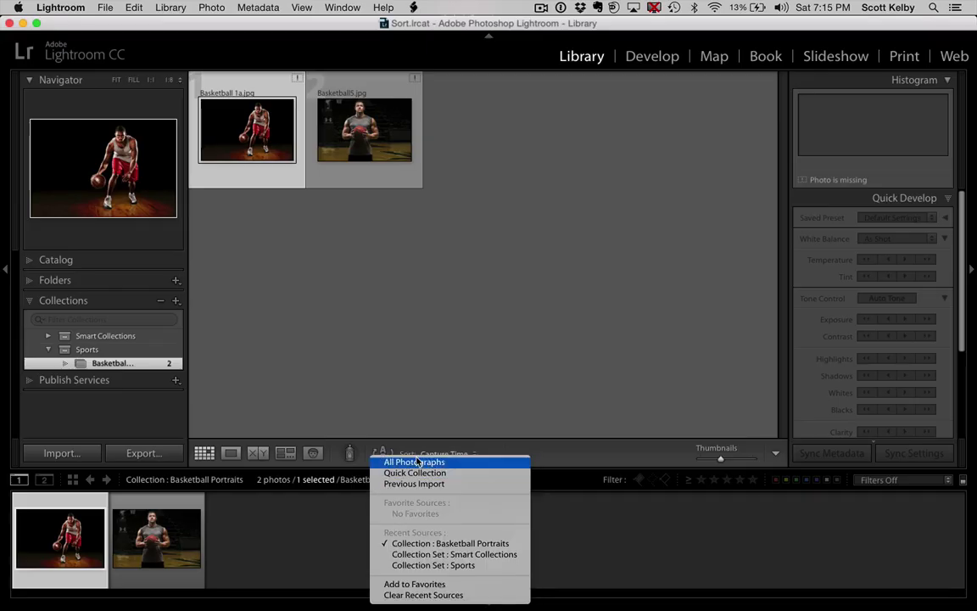
- Select the three Giants football photos in All Photographs and save them as an NFL collection
left_click(417, 462)
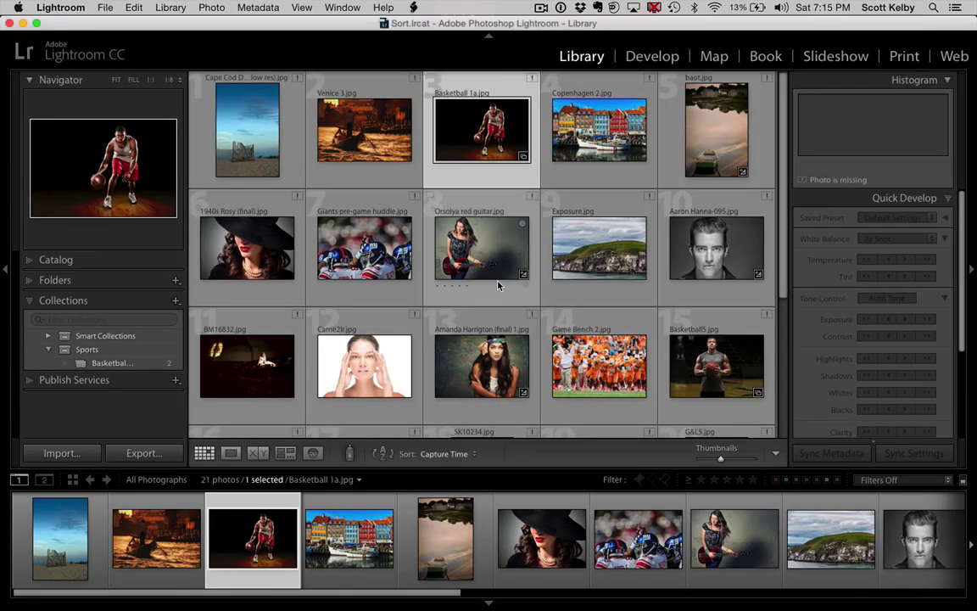
left_click(362, 240)
scroll(543, 199, "down", 1)
scroll(556, 201, "down", 3)
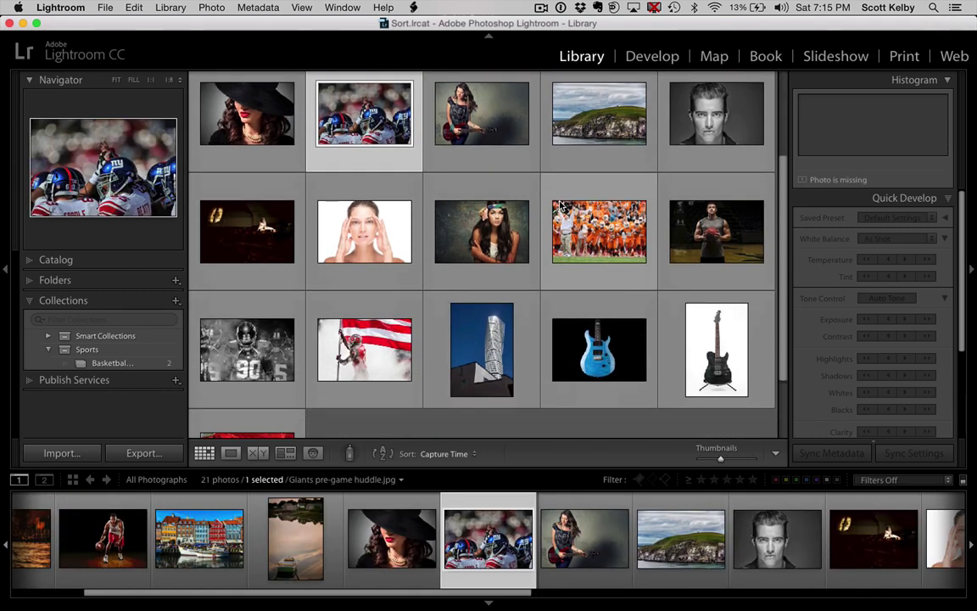
scroll(559, 201, "down", 3)
left_click(365, 259, "super")
left_click(273, 266, "super")
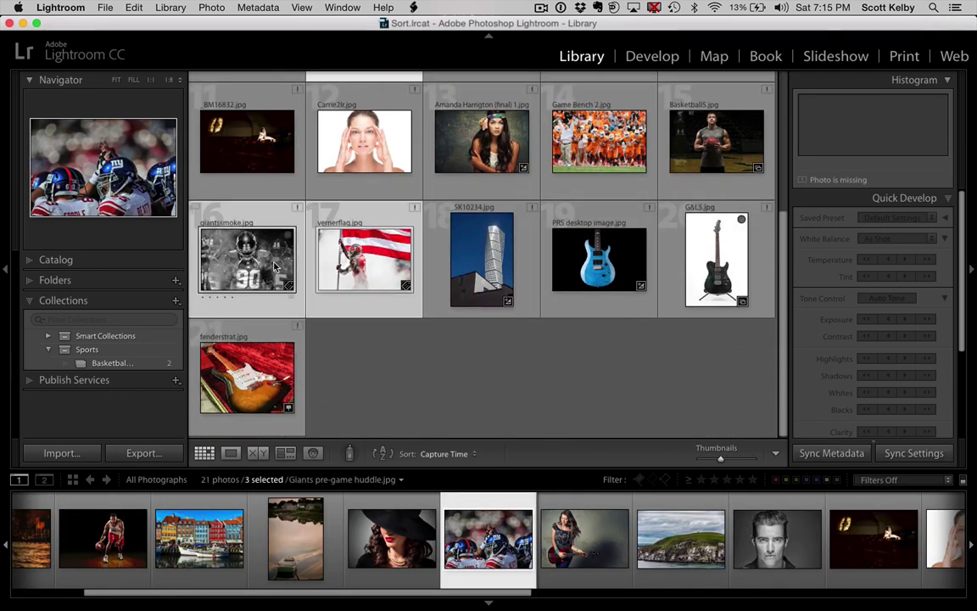
key("super+n")
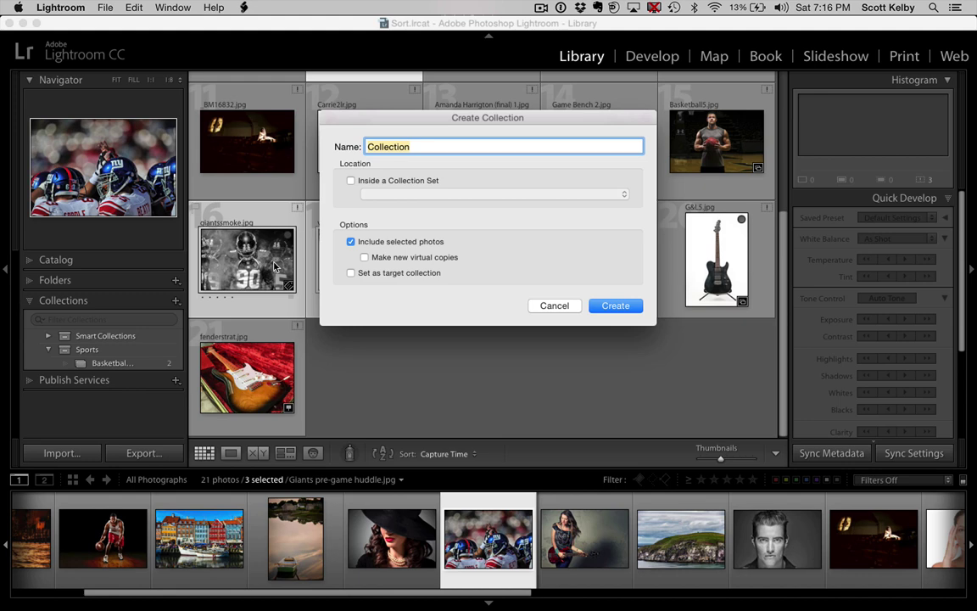
type("NFL")
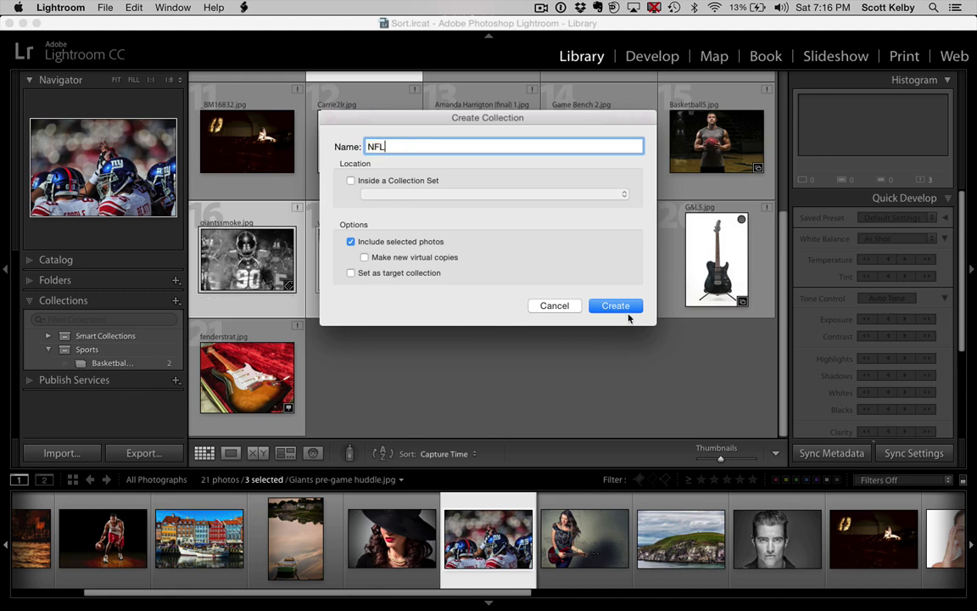
left_click(627, 309)
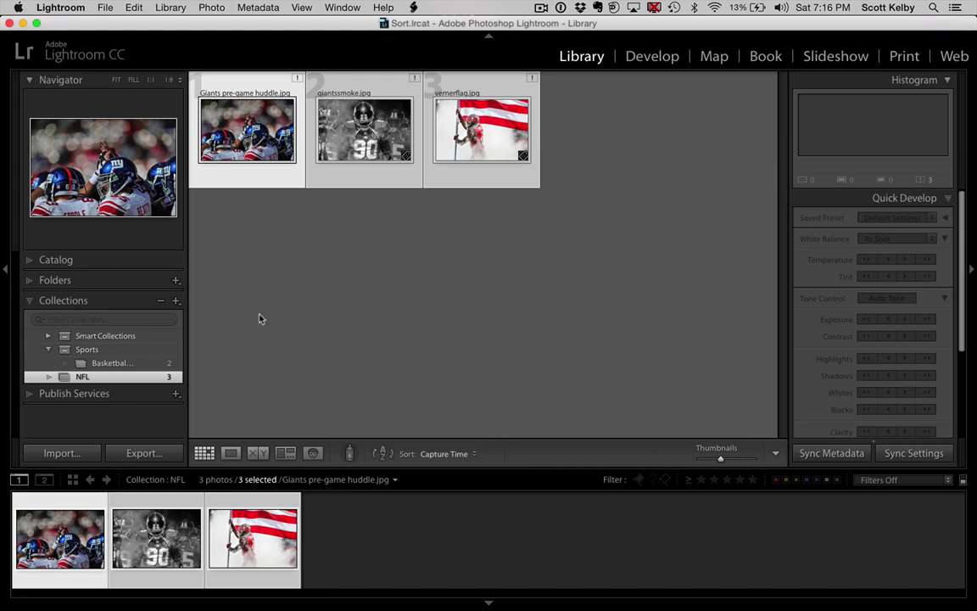
- Select Game Bench 2 in All Photographs and make it a College collection inside Sports
left_click(280, 479)
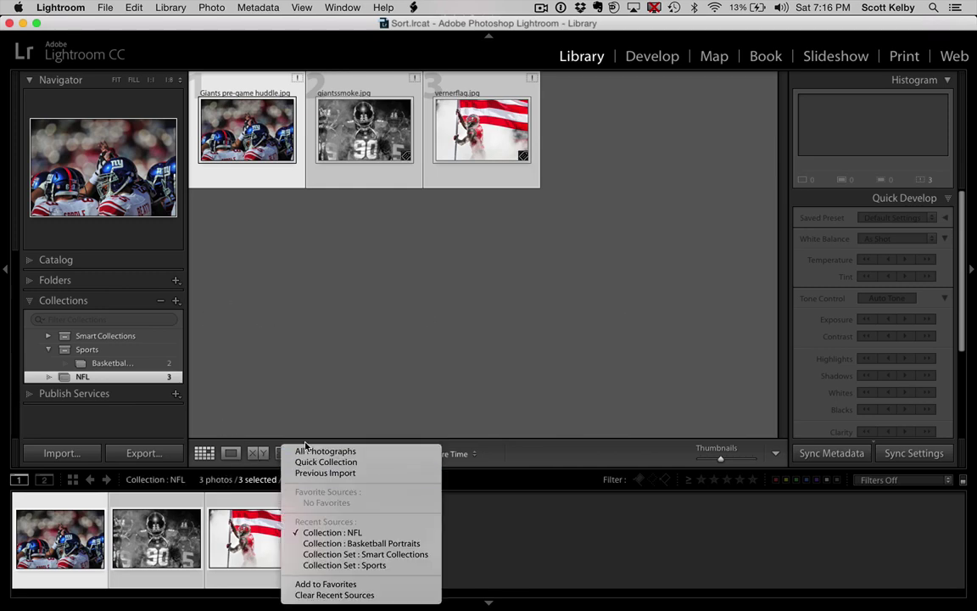
left_click(306, 451)
scroll(594, 371, "down", 2)
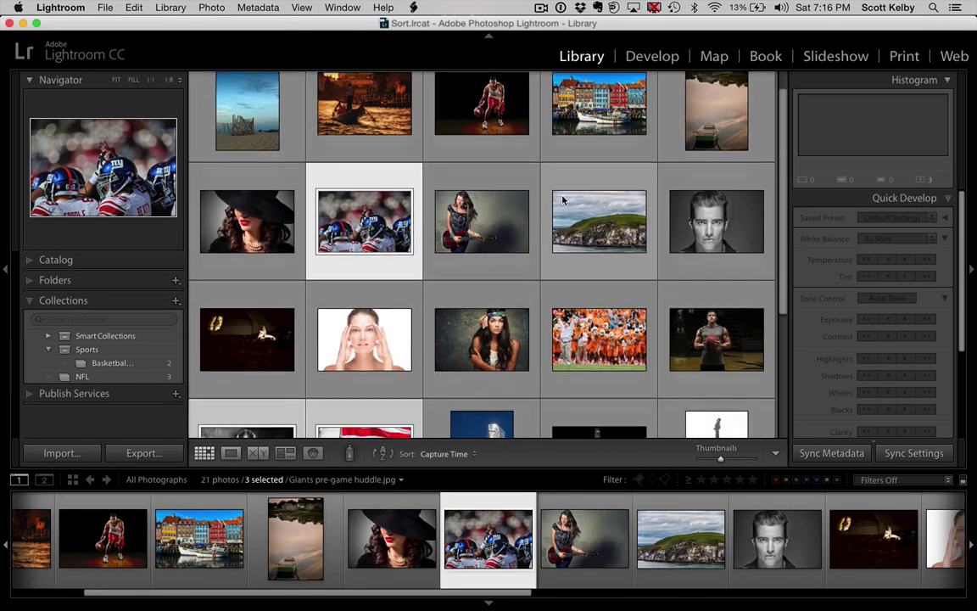
left_click(594, 365)
key("super+n")
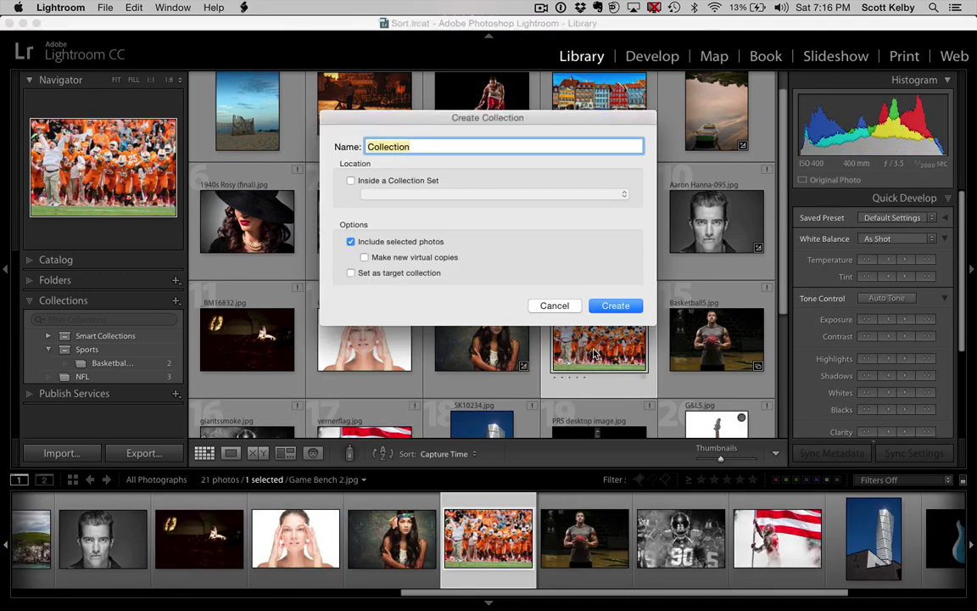
type("College")
left_click(352, 180)
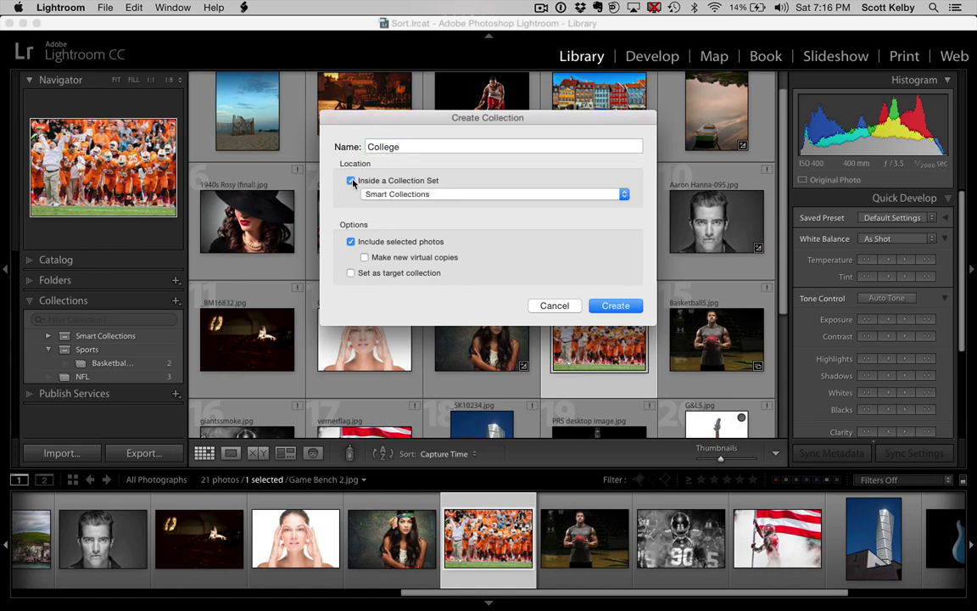
left_click(398, 194)
left_click(611, 307)
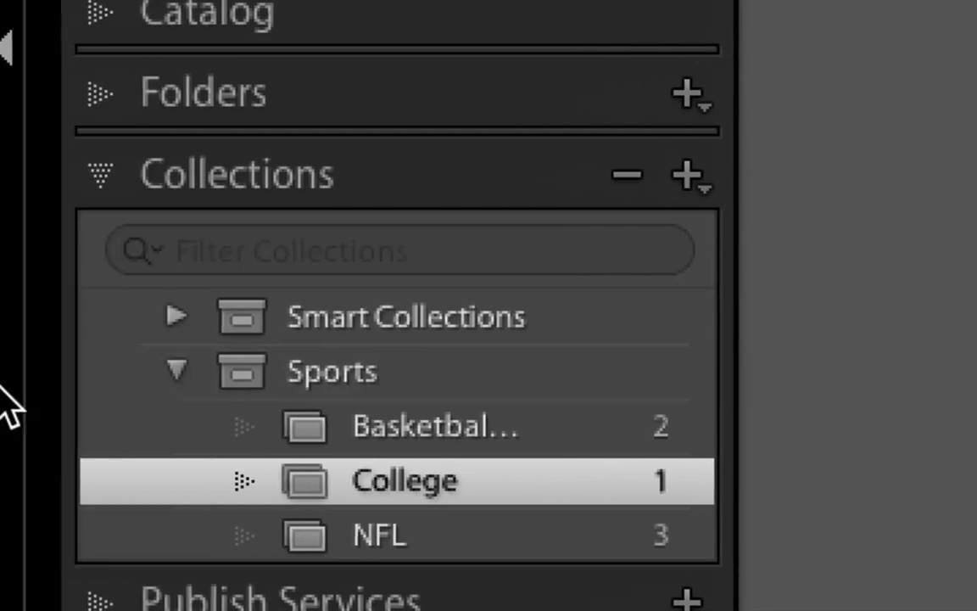
- Browse the Sports set, then Basketball Portraits, College, NFL, ending on Basketball Portraits
left_click(291, 372)
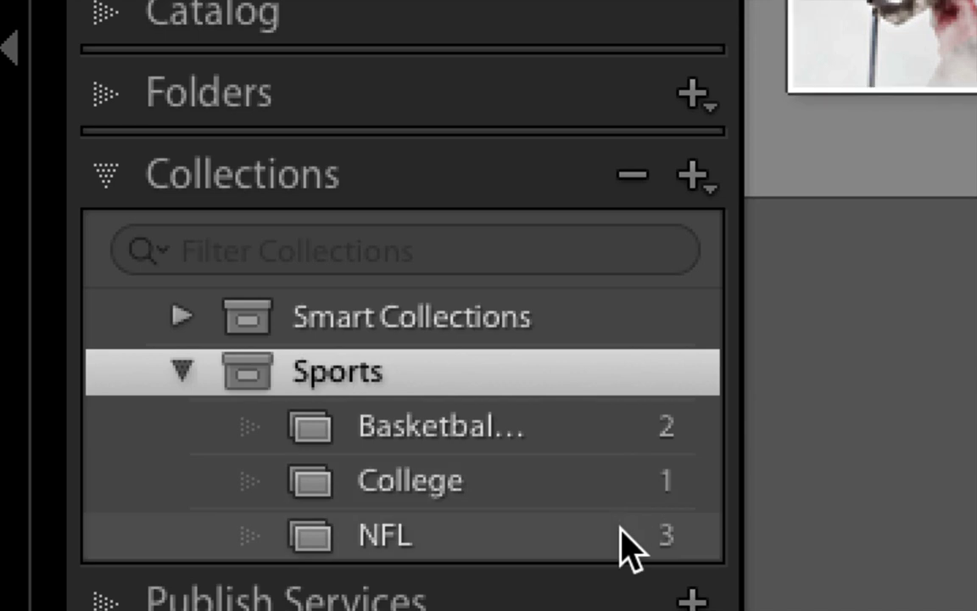
left_click(465, 444)
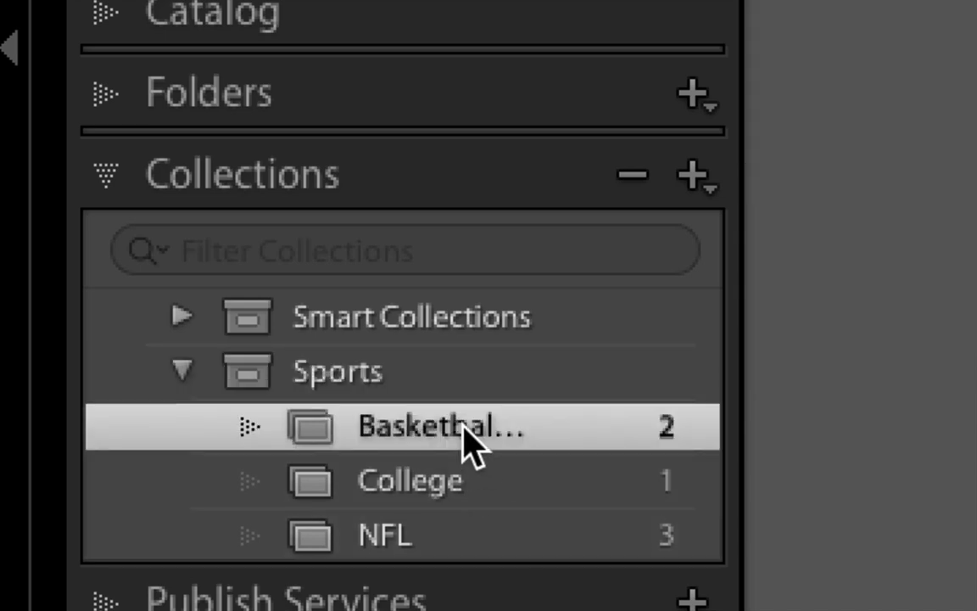
left_click(460, 474)
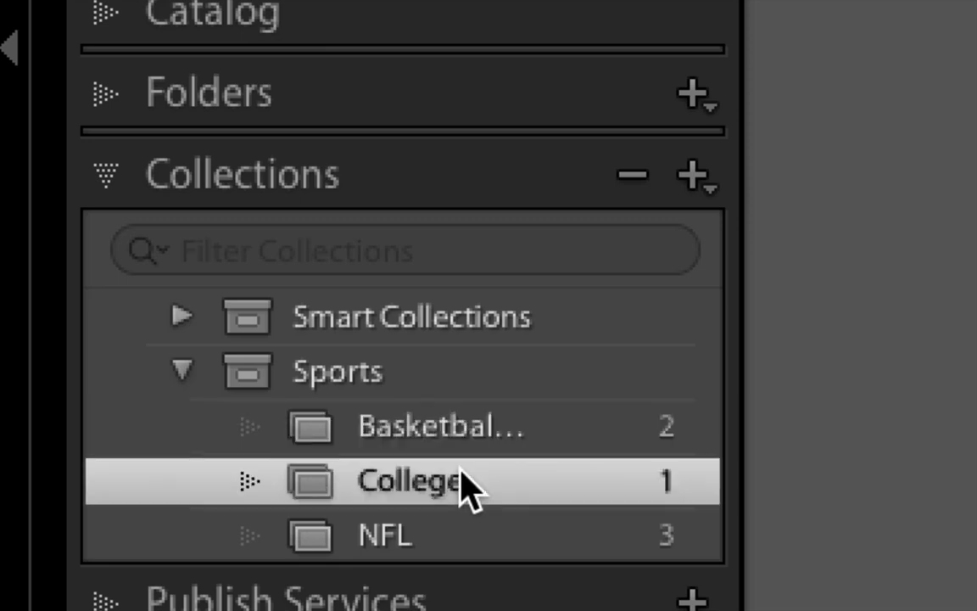
left_click(466, 536)
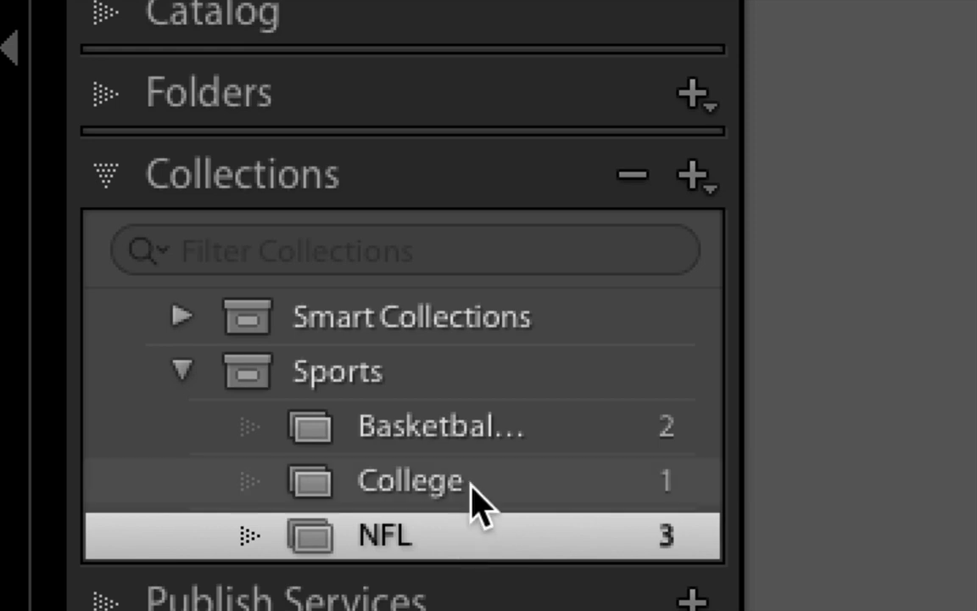
left_click(506, 433)
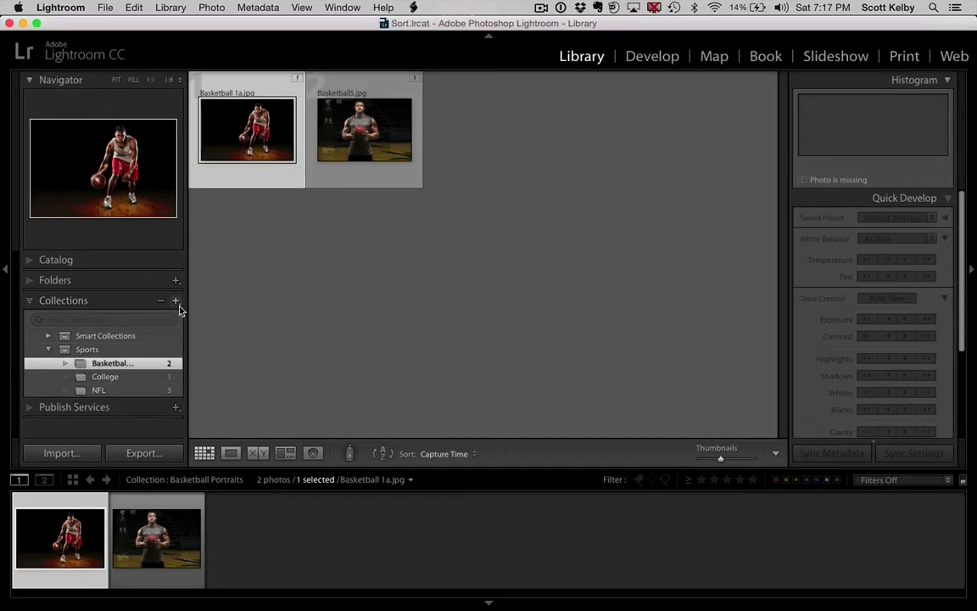
- Create a collection set named 'Football' under Sports, then drag College and NFL into it
left_click(178, 302)
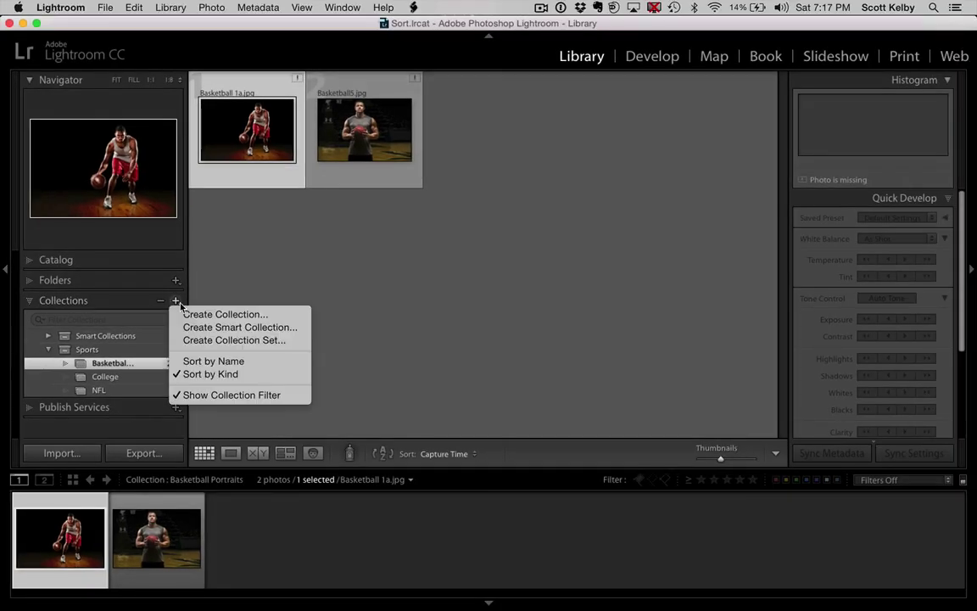
left_click(246, 342)
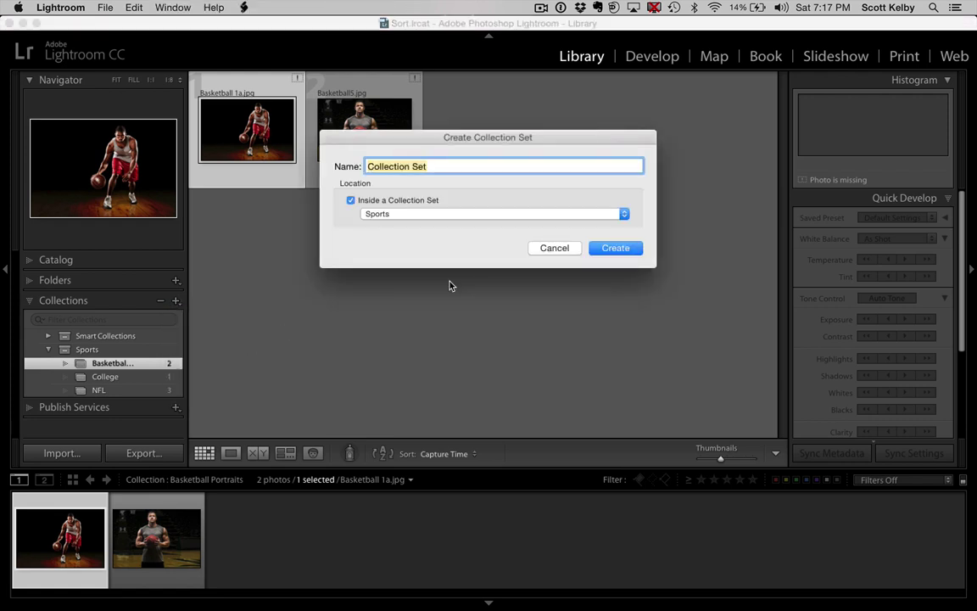
type("Football")
left_click(617, 249)
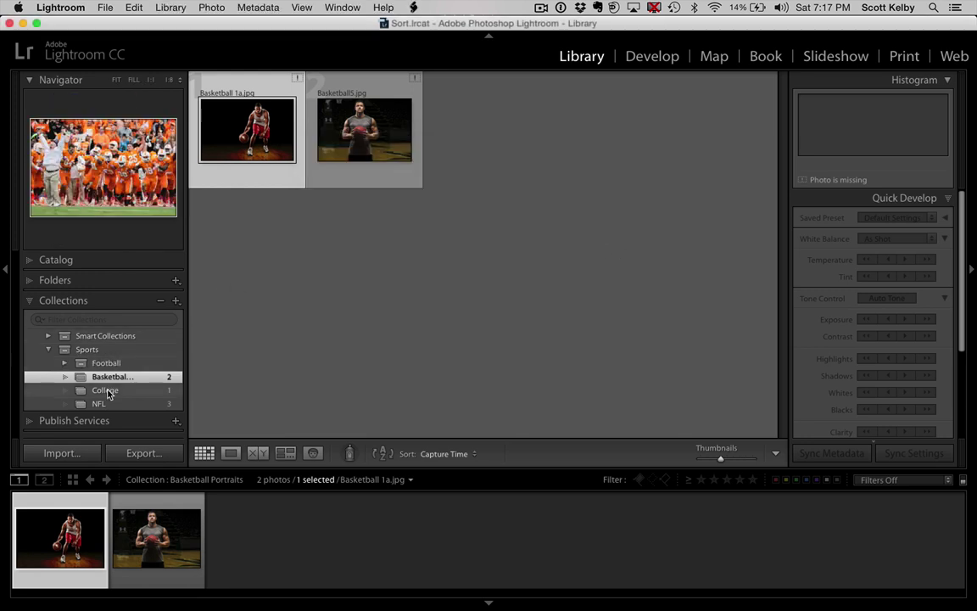
left_click_drag(108, 393, 106, 364)
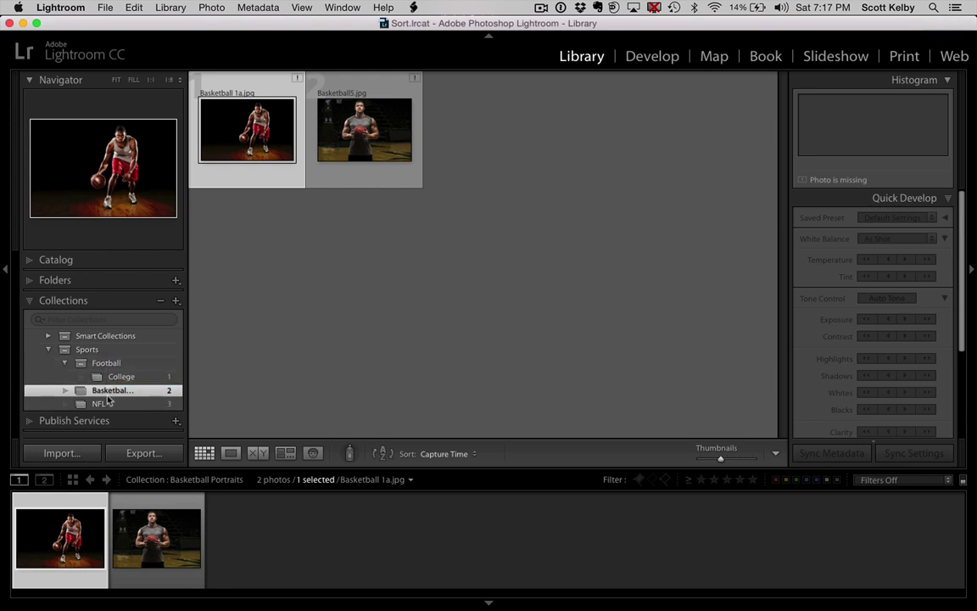
left_click_drag(108, 403, 117, 363)
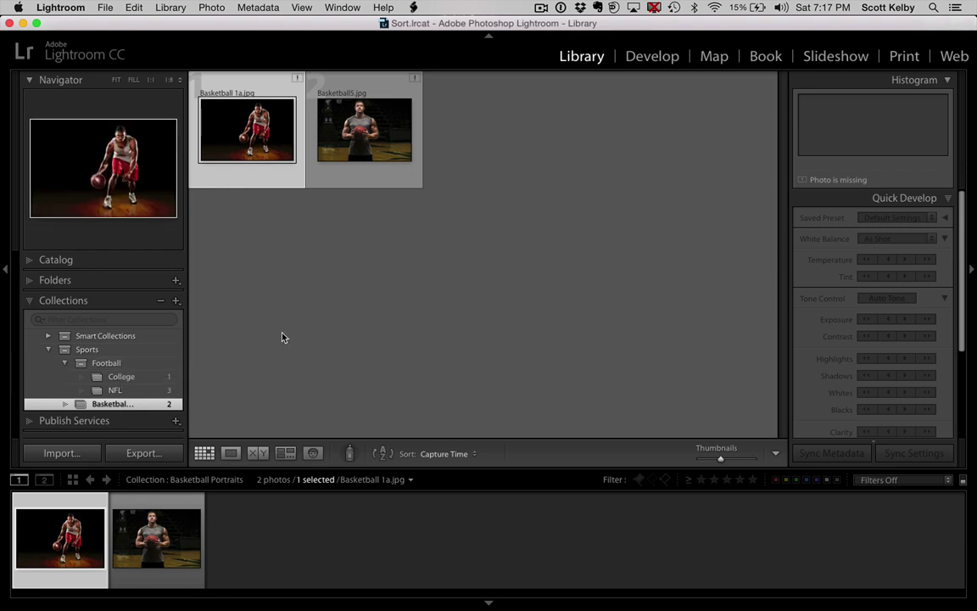
- Browse Sports, Football, College, NFL and Basketball Portraits, then reselect and collapse Sports
left_click(48, 349)
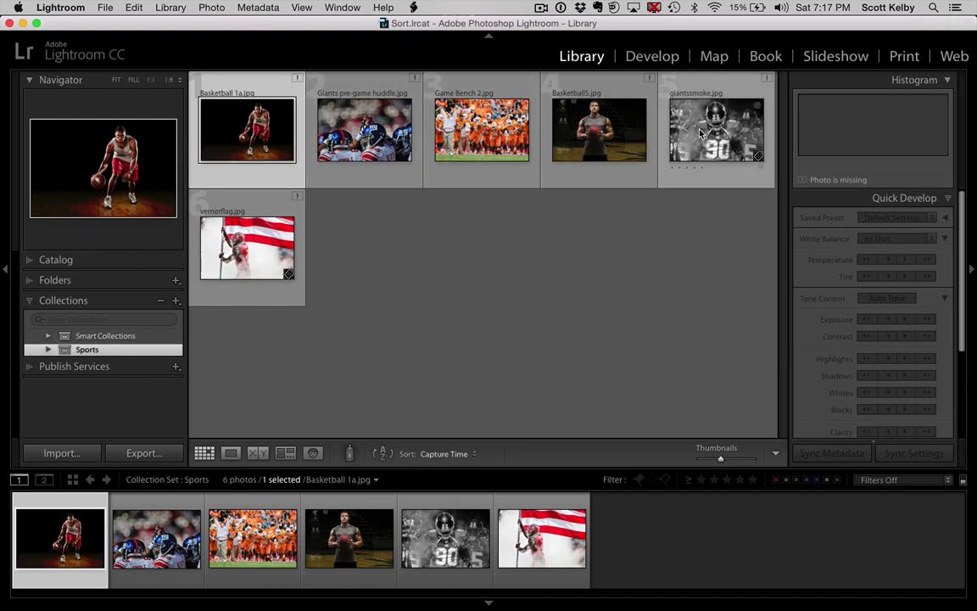
left_click(49, 350)
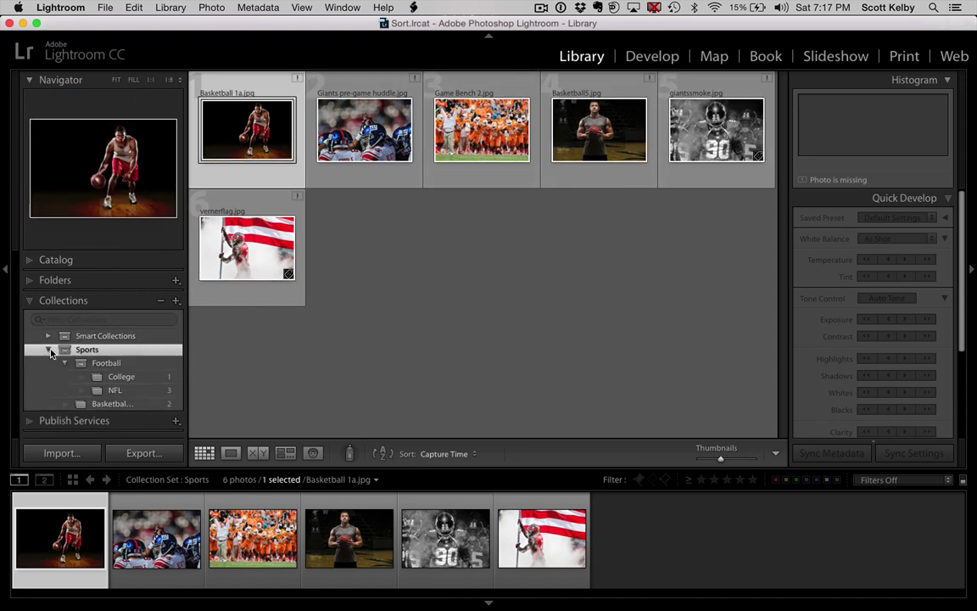
left_click(107, 363)
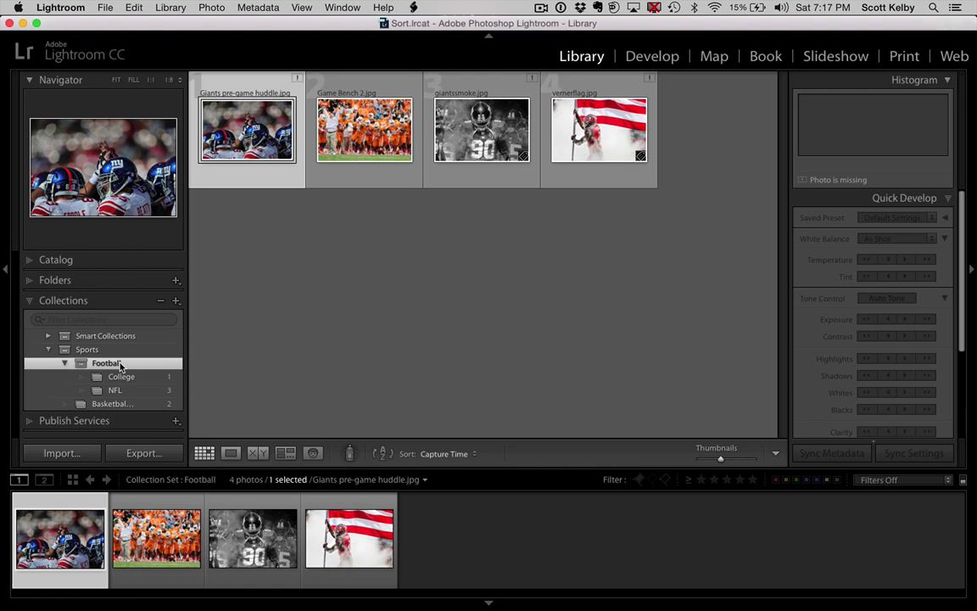
left_click(123, 376)
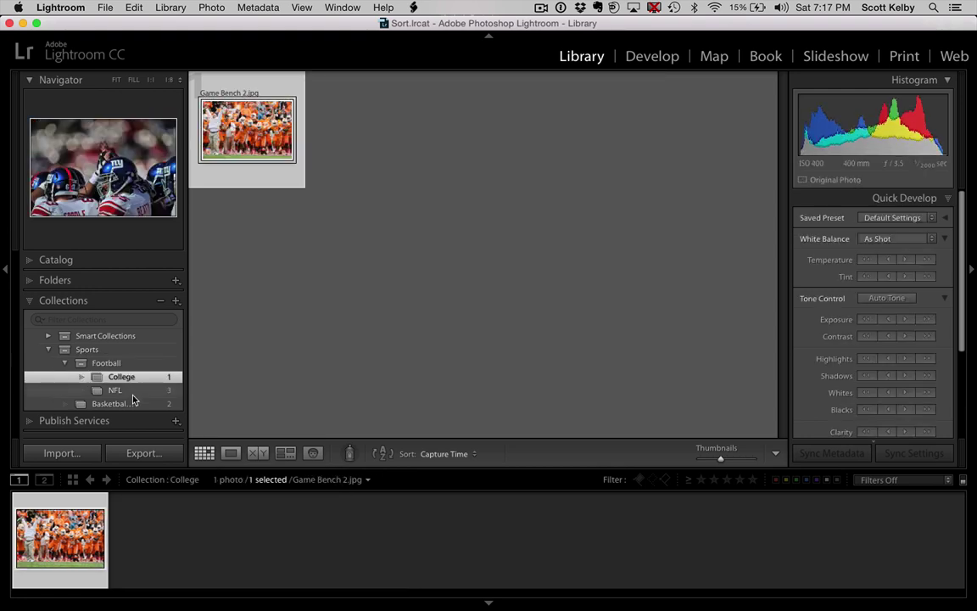
left_click(134, 397)
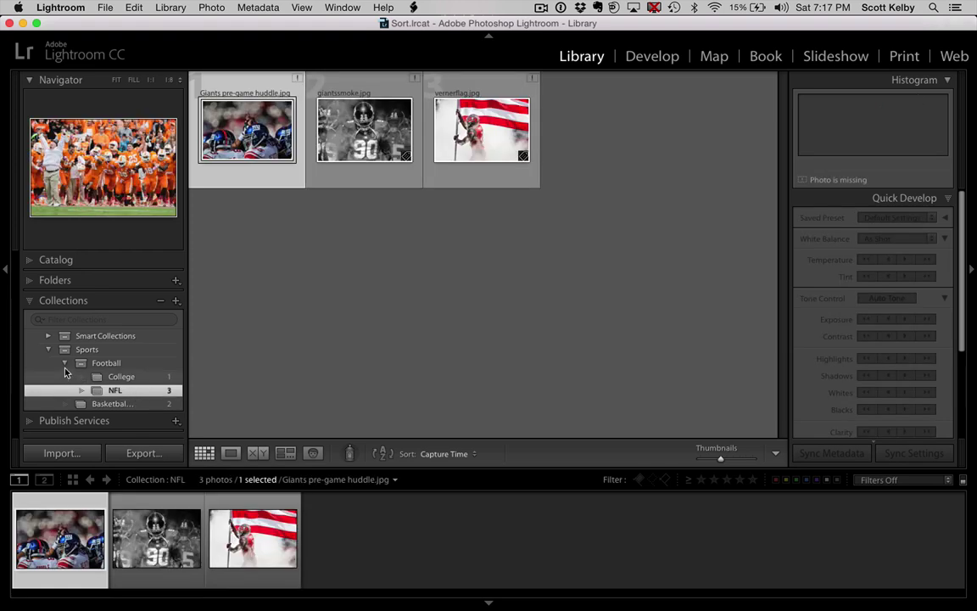
left_click(118, 404)
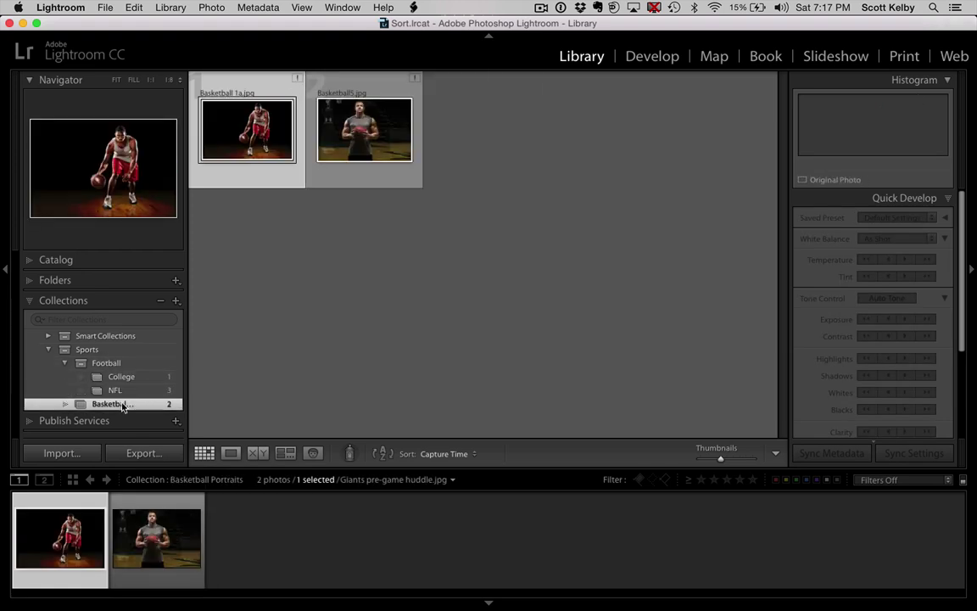
left_click(50, 350)
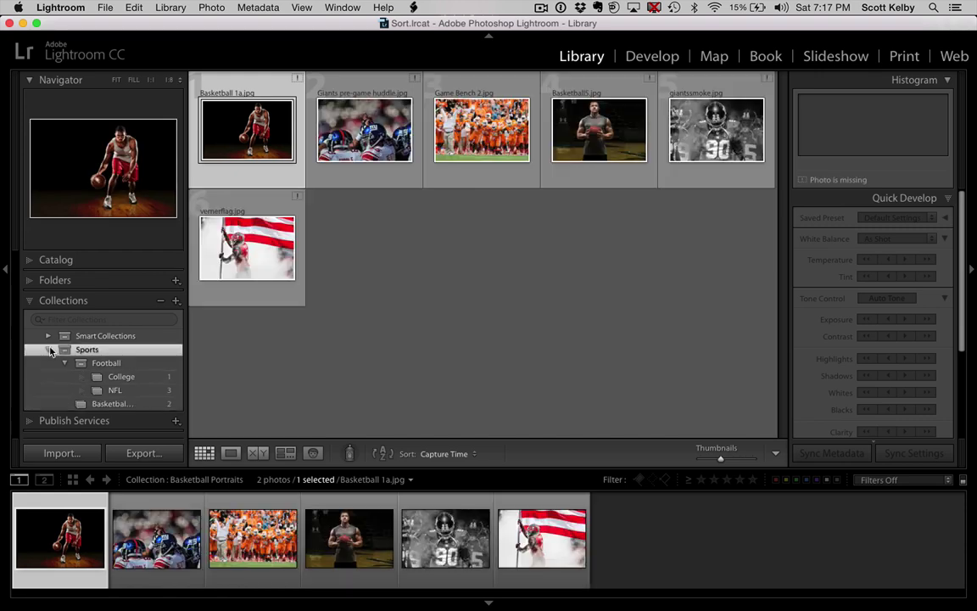